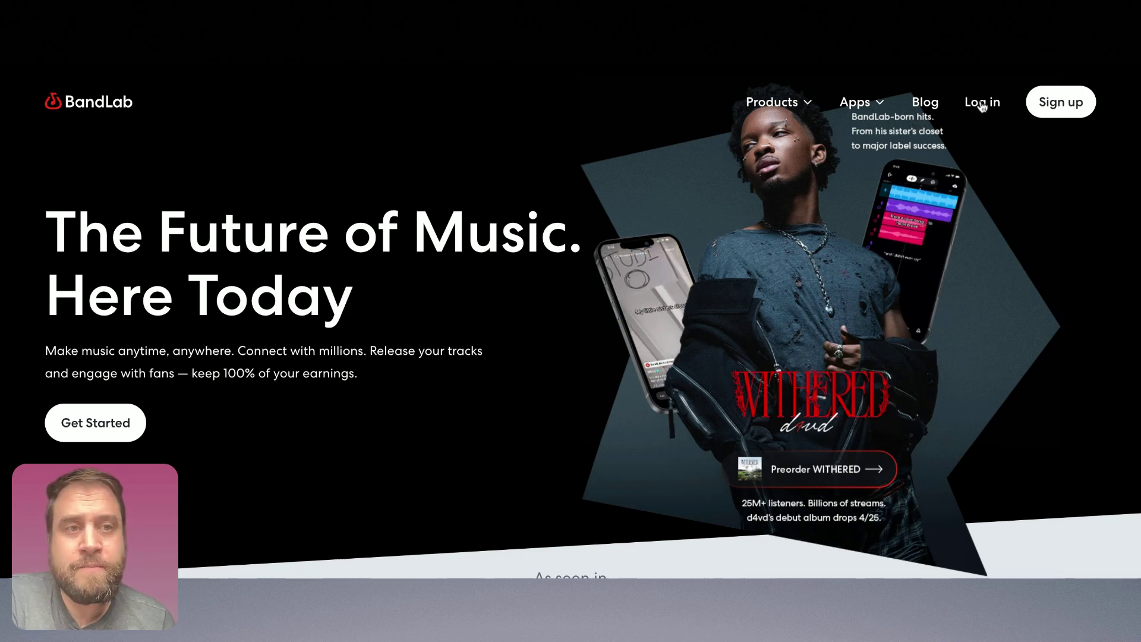
Log in to BandLab through the Google button using the chosen Google account.
{"action": "left_click", "coordinate": [981, 104]}
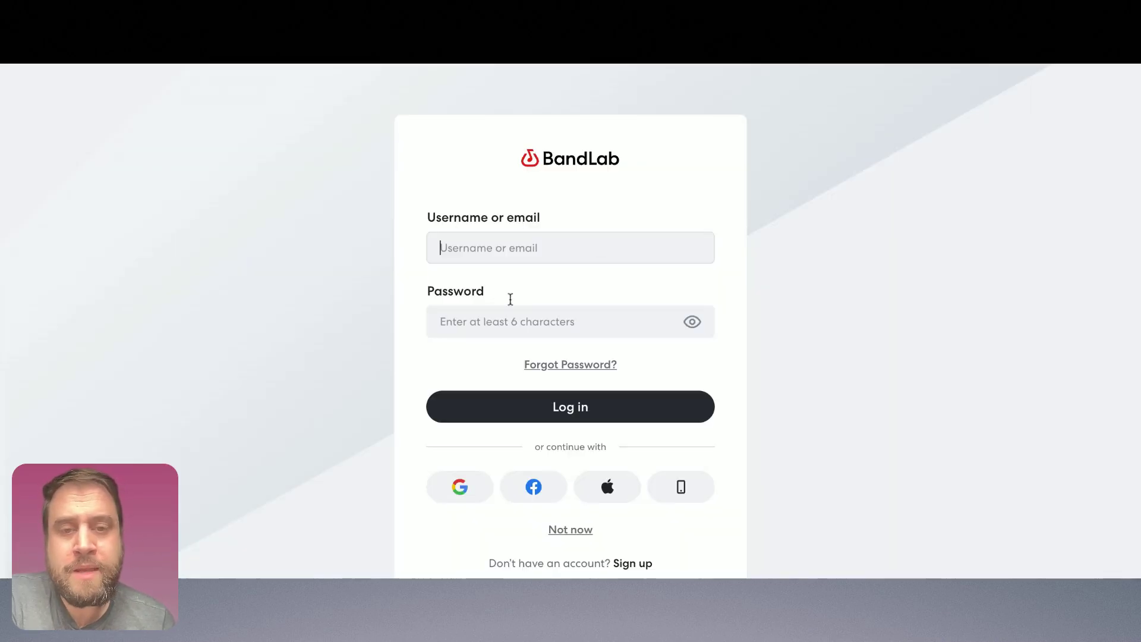
{"action": "left_click", "coordinate": [460, 488]}
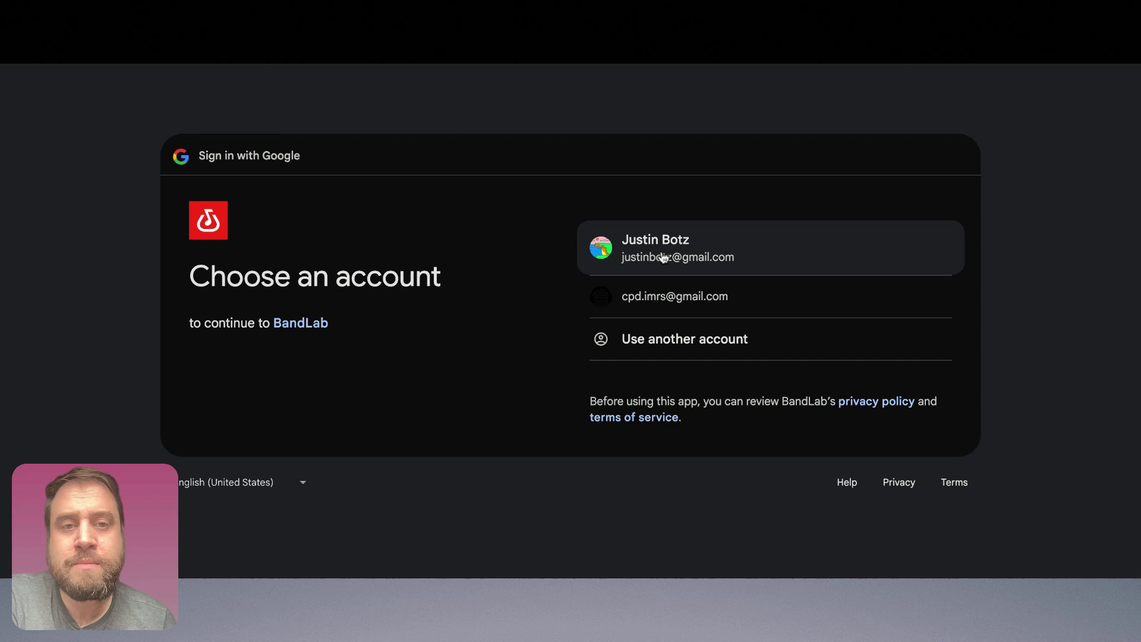
{"action": "left_click", "coordinate": [677, 249]}
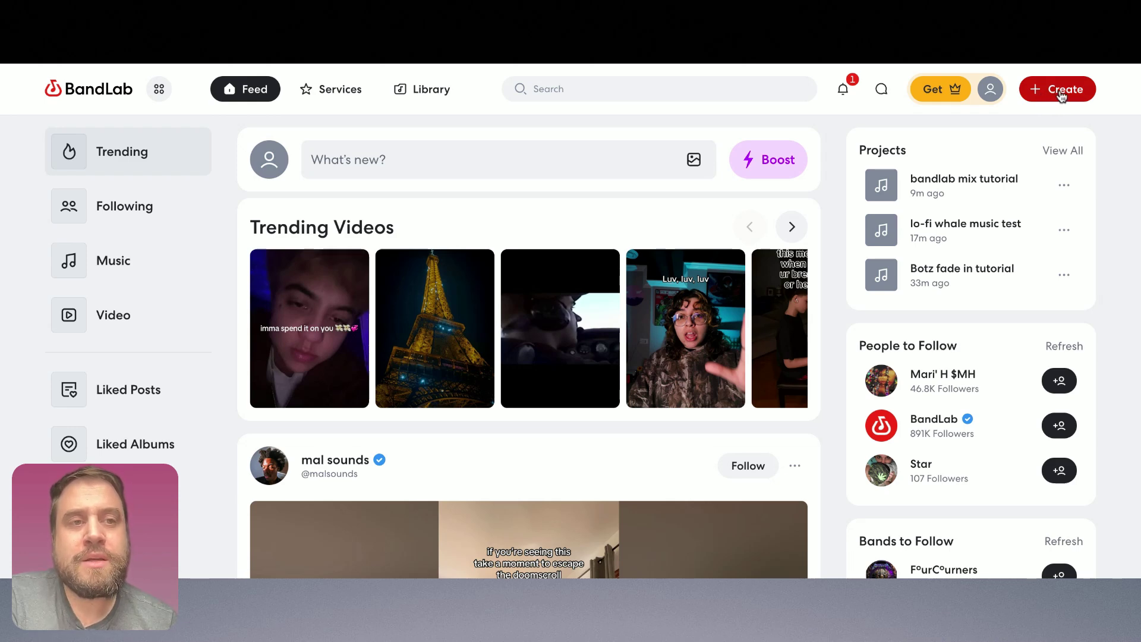
Start a new empty project from the Create menu.
{"action": "left_click", "coordinate": [1061, 94]}
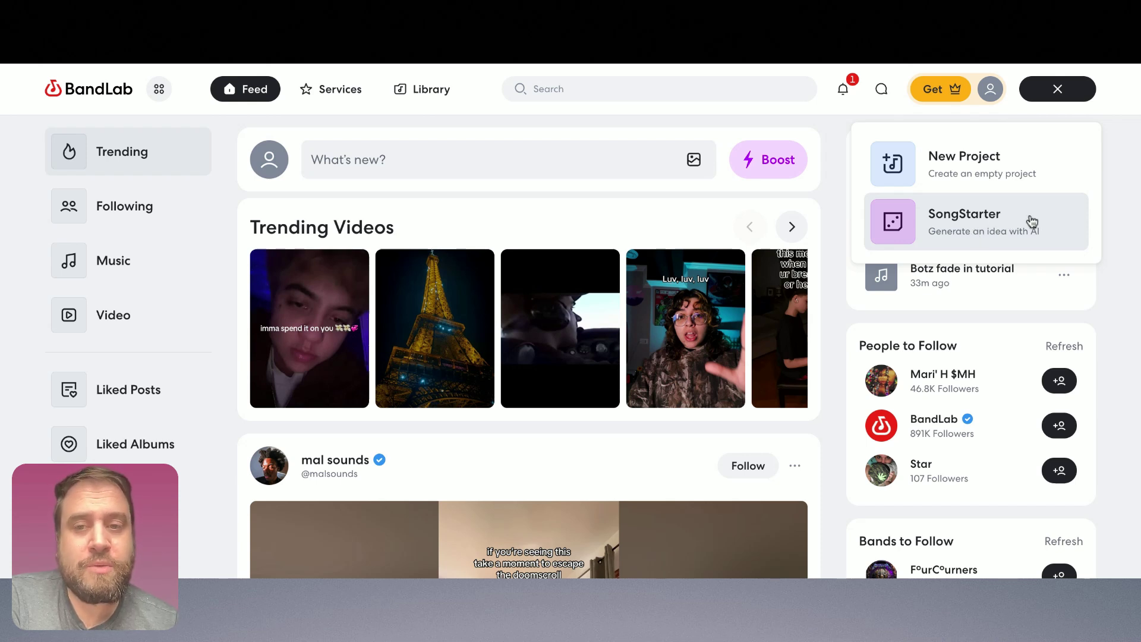
{"action": "left_click", "coordinate": [977, 164]}
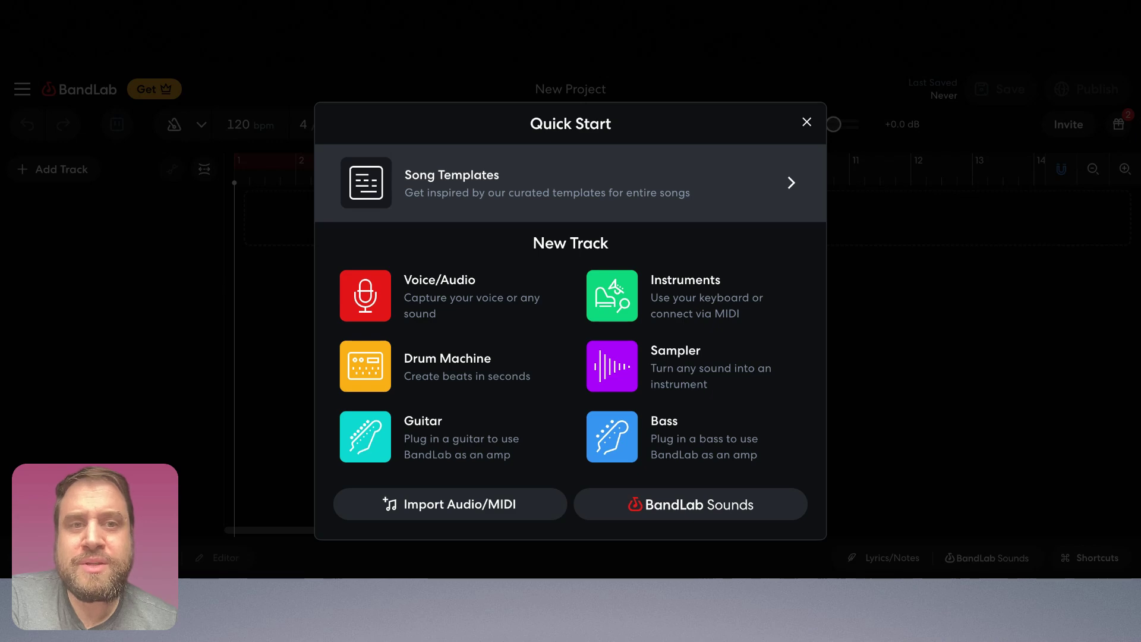
{"action": "left_click", "coordinate": [791, 183]}
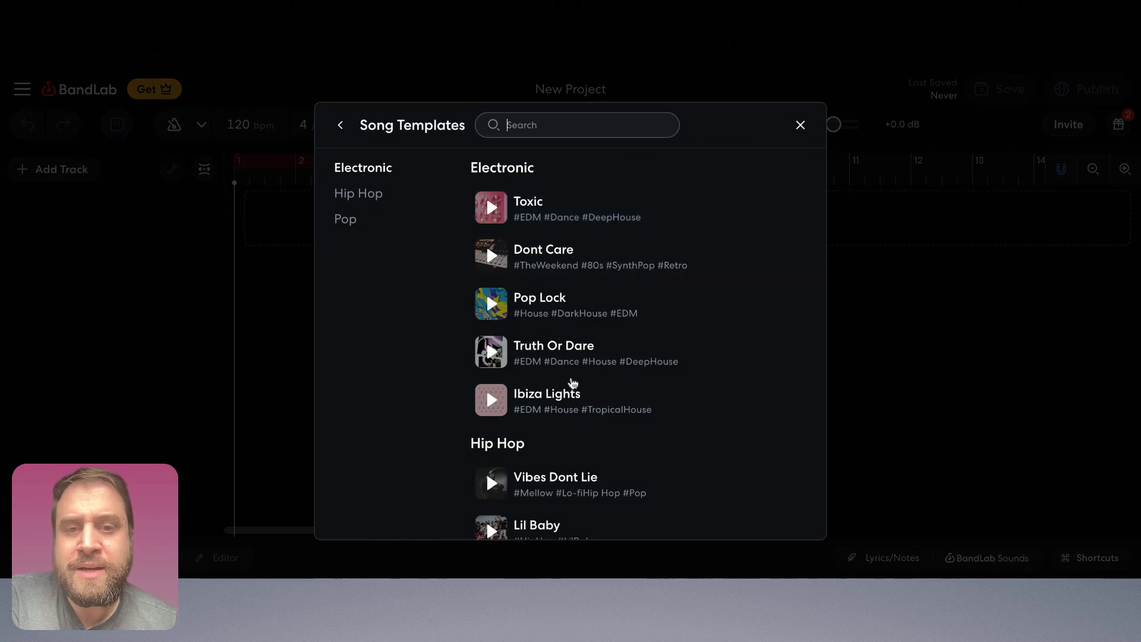
{"action": "scroll", "coordinate": [572, 387], "scroll_direction": "down", "scroll_amount": 4}
{"action": "scroll", "coordinate": [572, 389], "scroll_direction": "down", "scroll_amount": 3}
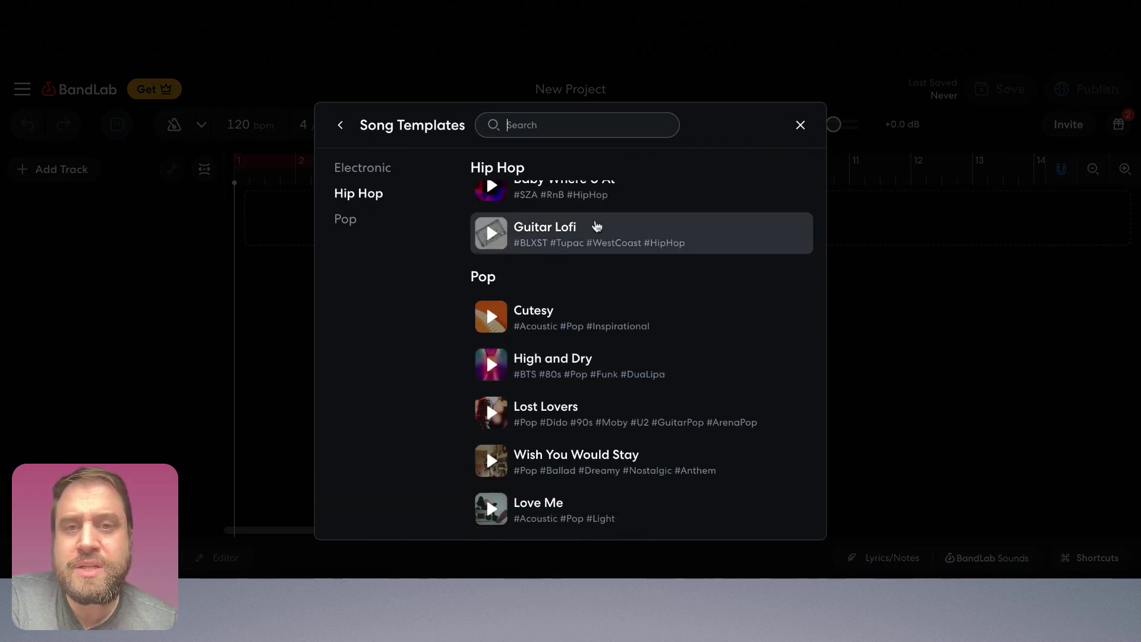
{"action": "scroll", "coordinate": [556, 307], "scroll_direction": "up", "scroll_amount": 8}
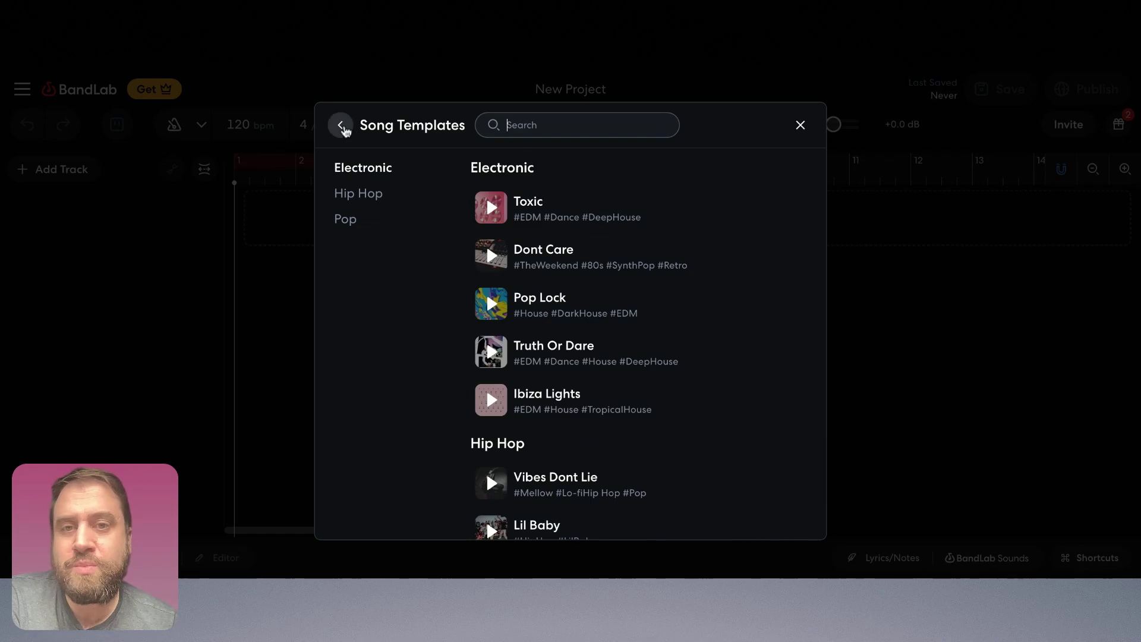
{"action": "left_click", "coordinate": [341, 126]}
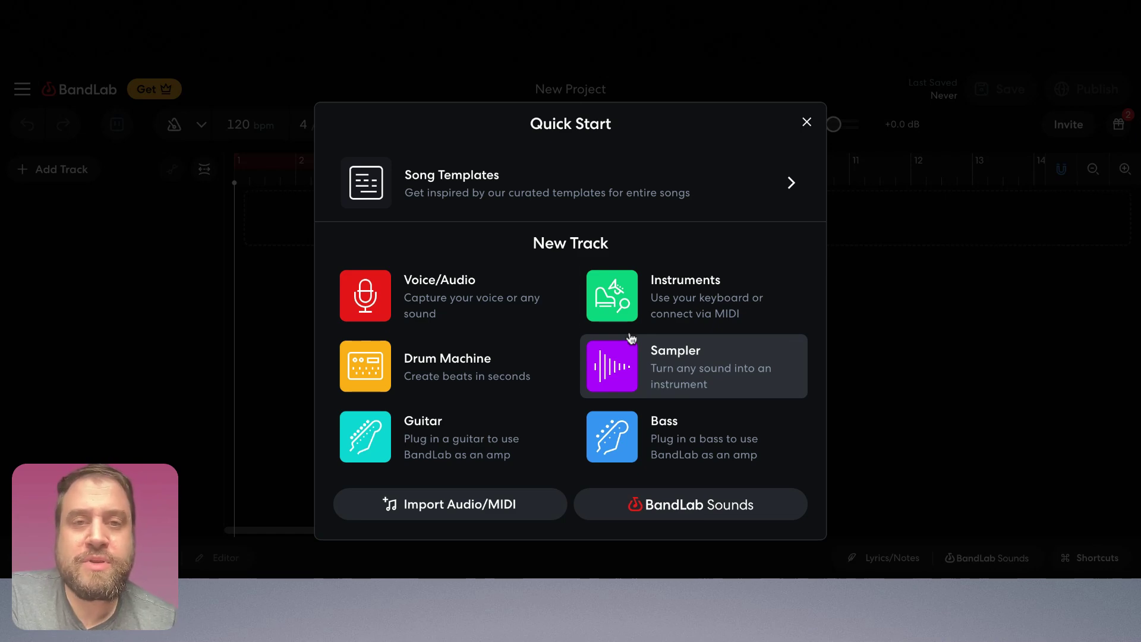
Dismiss Quick Start and retitle the project 'bandlab tutorial 101'.
{"action": "left_click", "coordinate": [806, 123]}
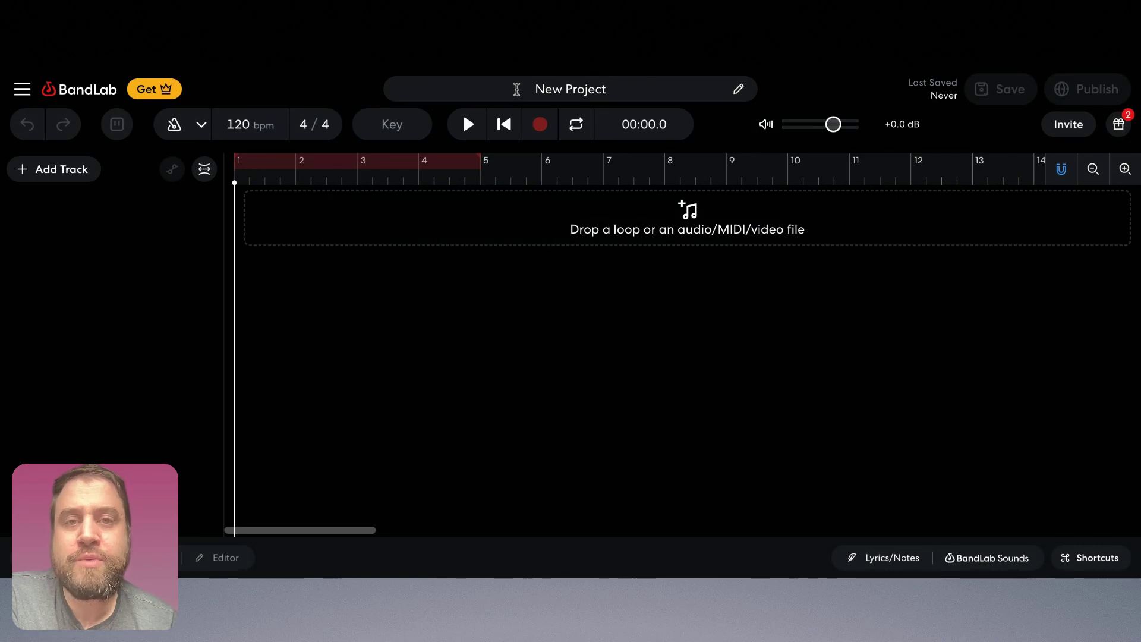
{"action": "left_click", "coordinate": [553, 88]}
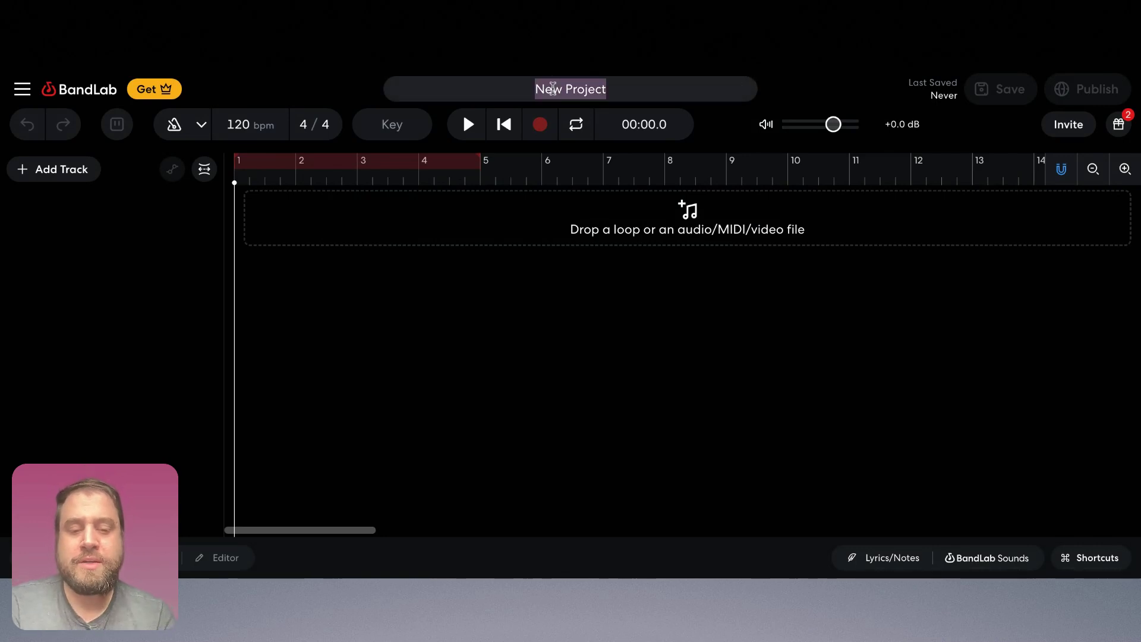
{"action": "type", "text": "bandlab"}
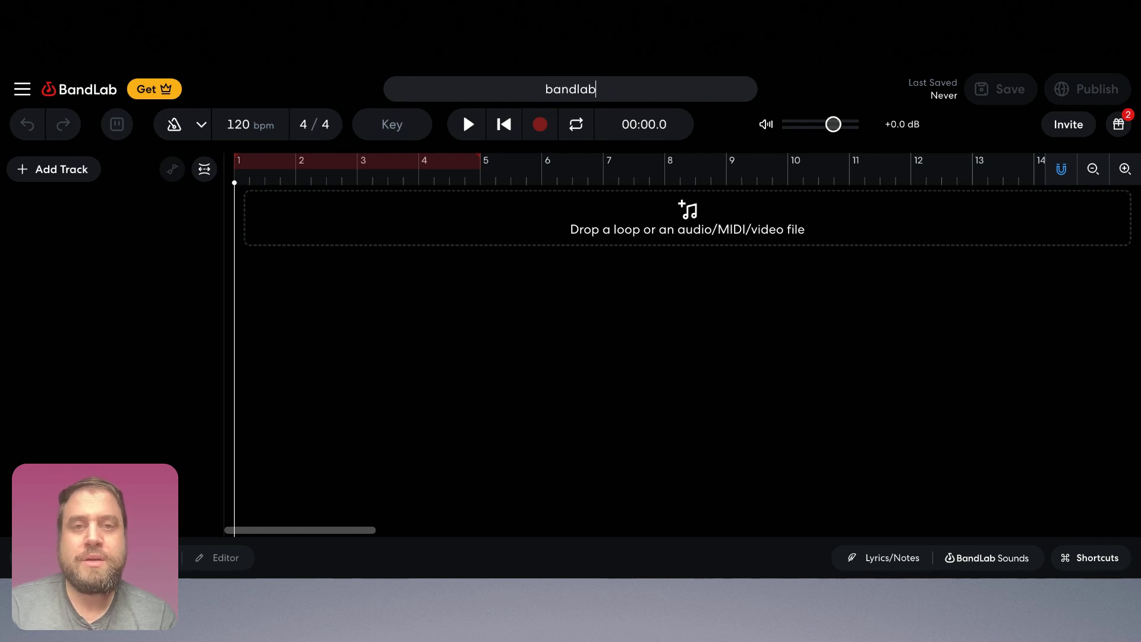
{"action": "type", "text": " tutorial"}
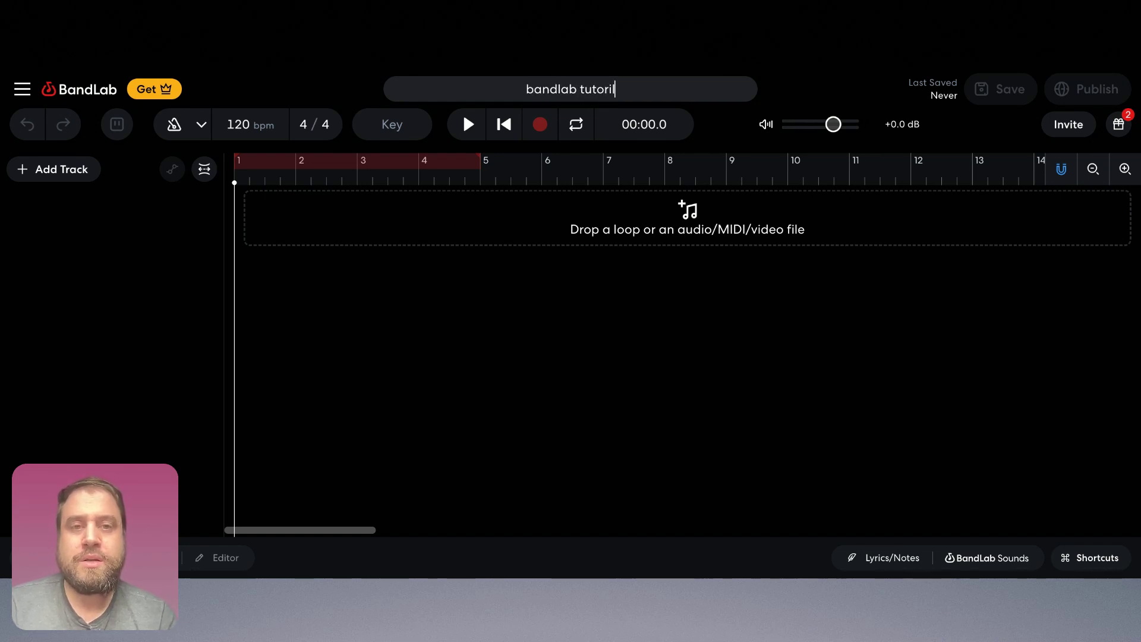
{"action": "type", "text": " 101"}
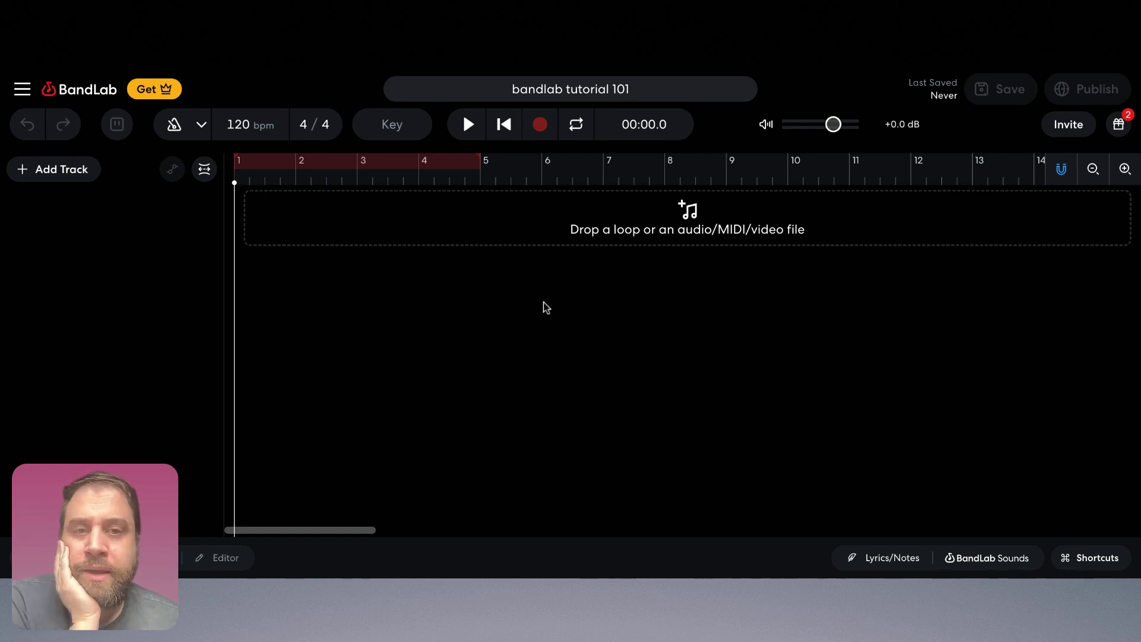
{"action": "left_click", "coordinate": [547, 323]}
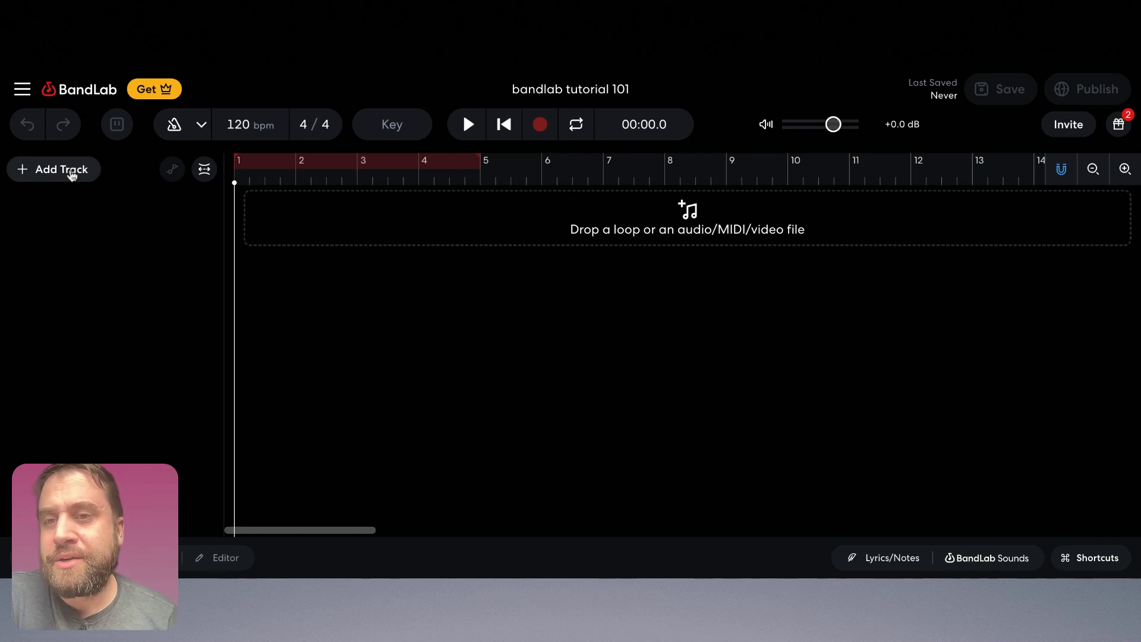
Look over the available track types in Add Track, then close the list.
{"action": "left_click", "coordinate": [71, 172]}
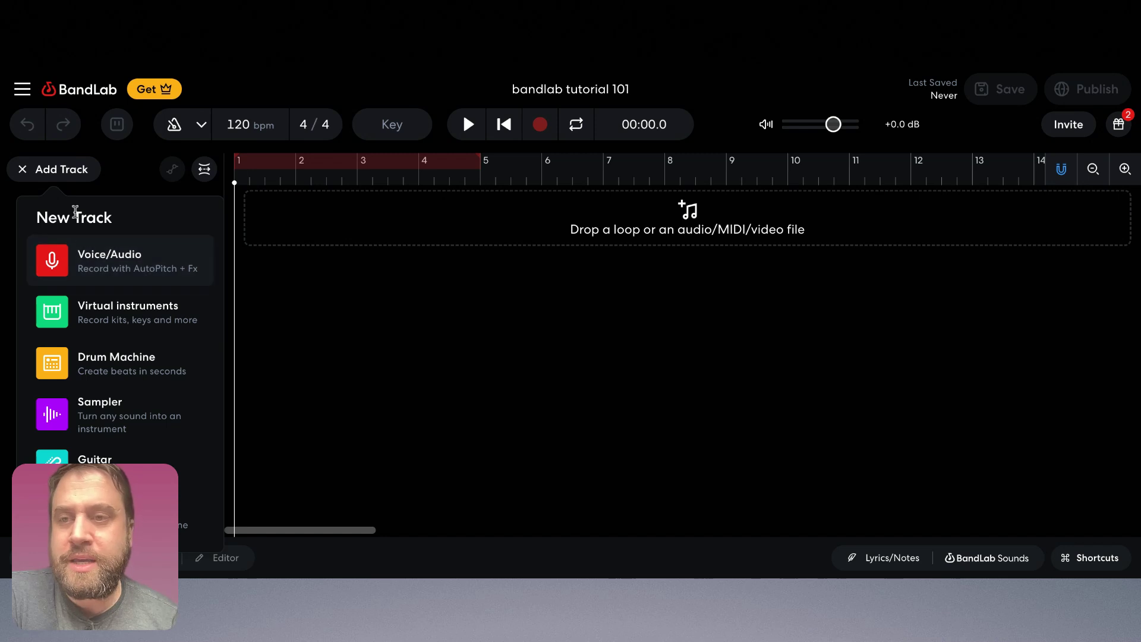
{"action": "left_click", "coordinate": [62, 171]}
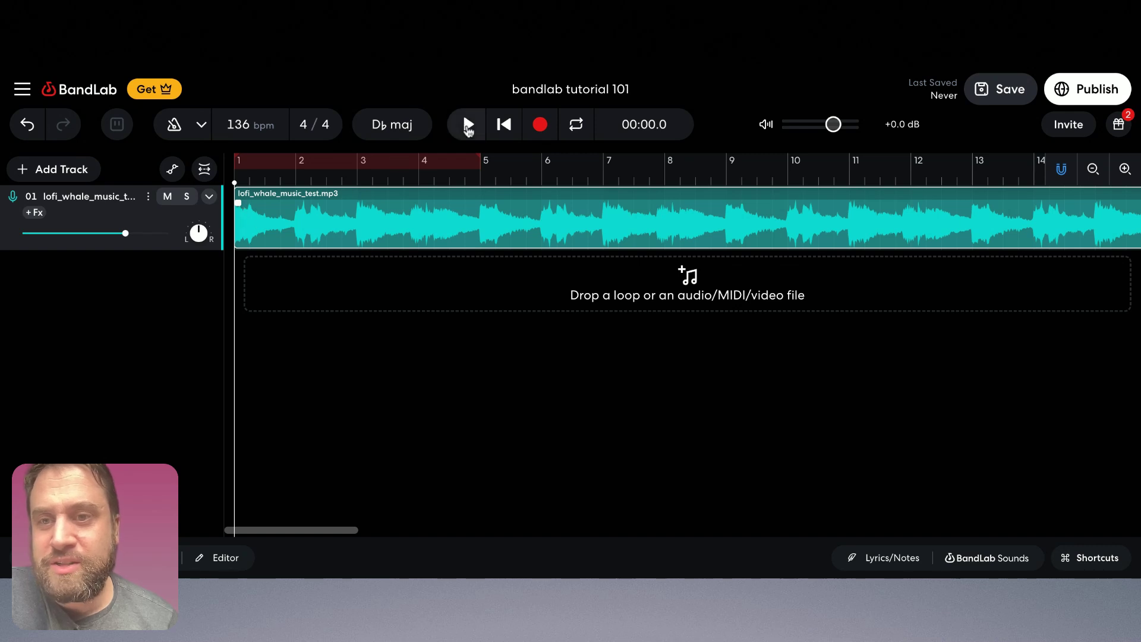
Preview the imported clip, then drag a gradual fade-in over its opening bars.
{"action": "left_click", "coordinate": [468, 124]}
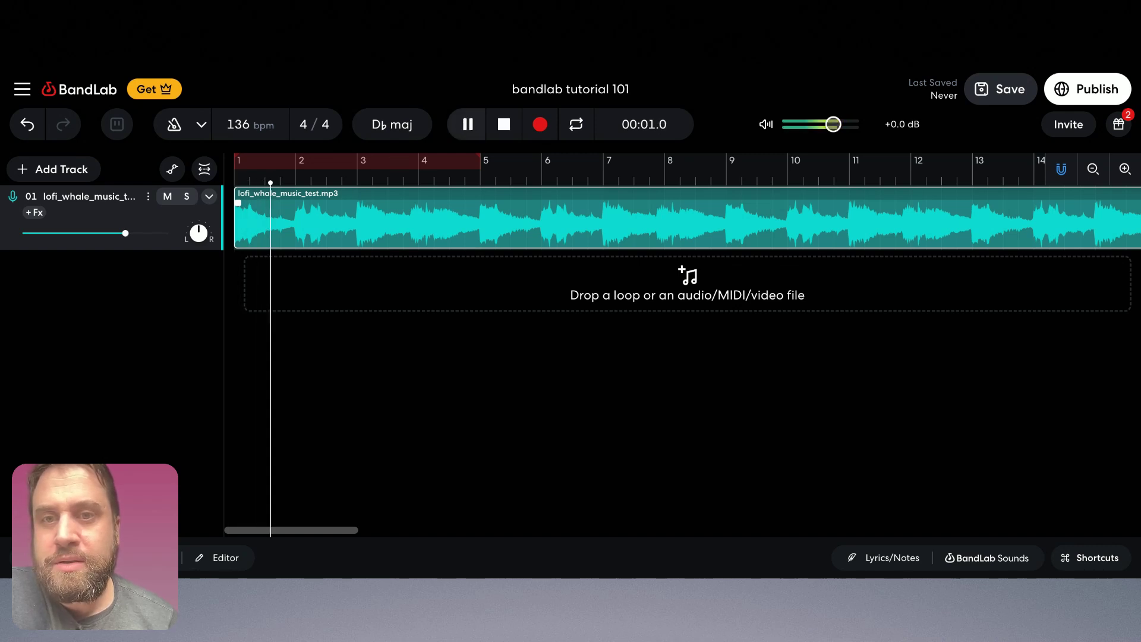
{"action": "key", "text": "space"}
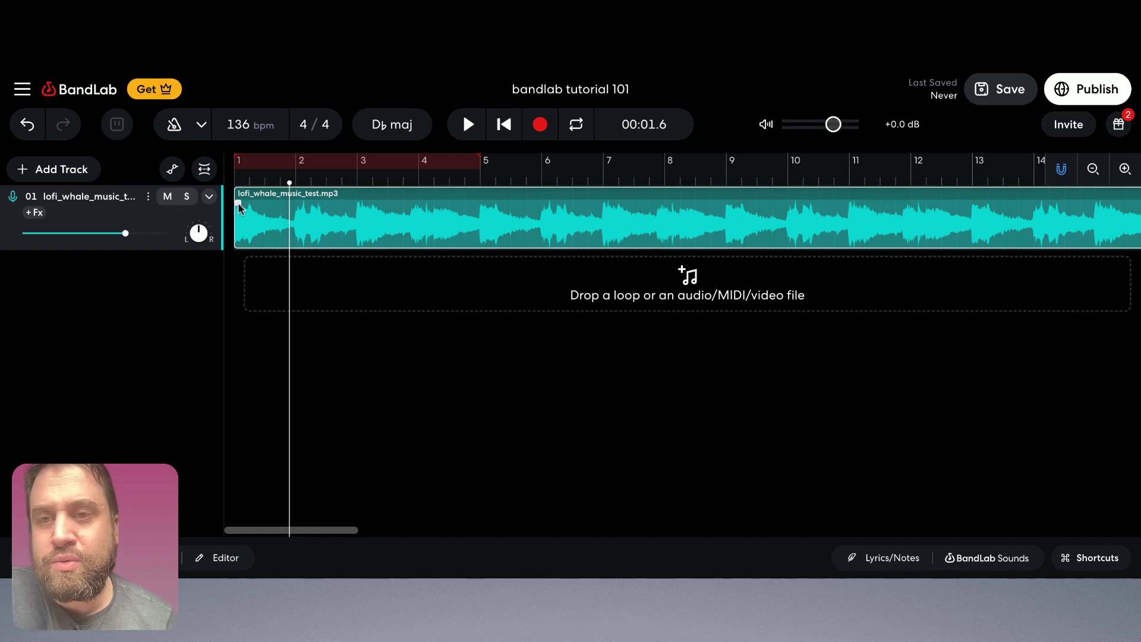
{"action": "left_click_drag", "start_coordinate": [237, 202], "coordinate": [443, 201]}
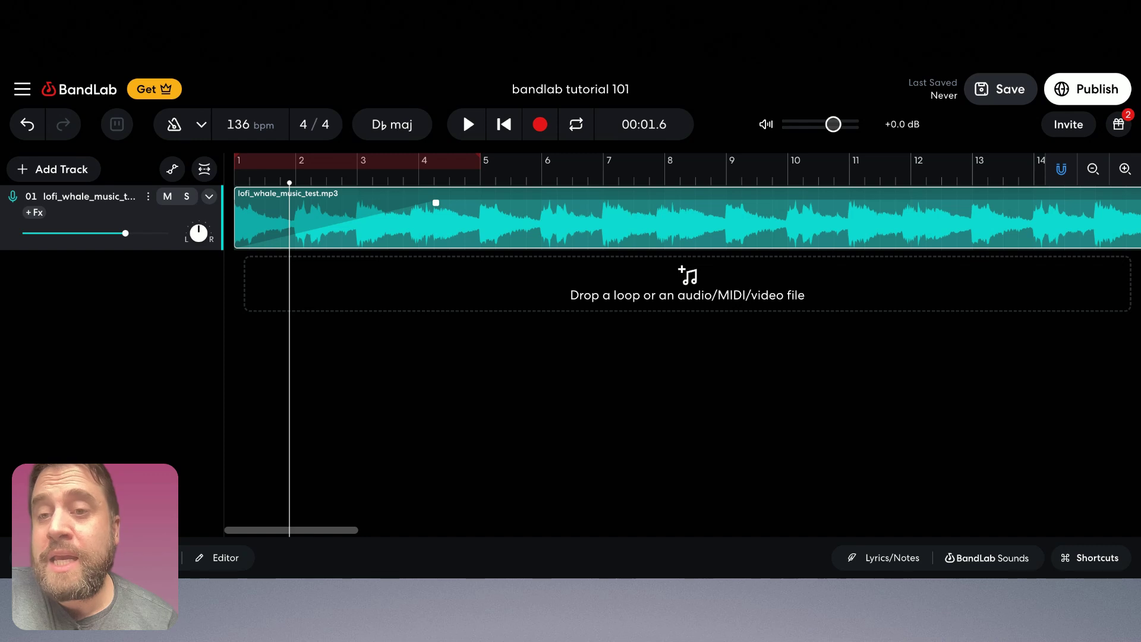
Return the playhead to the very start and play back to hear the fade-in.
{"action": "left_click", "coordinate": [243, 177]}
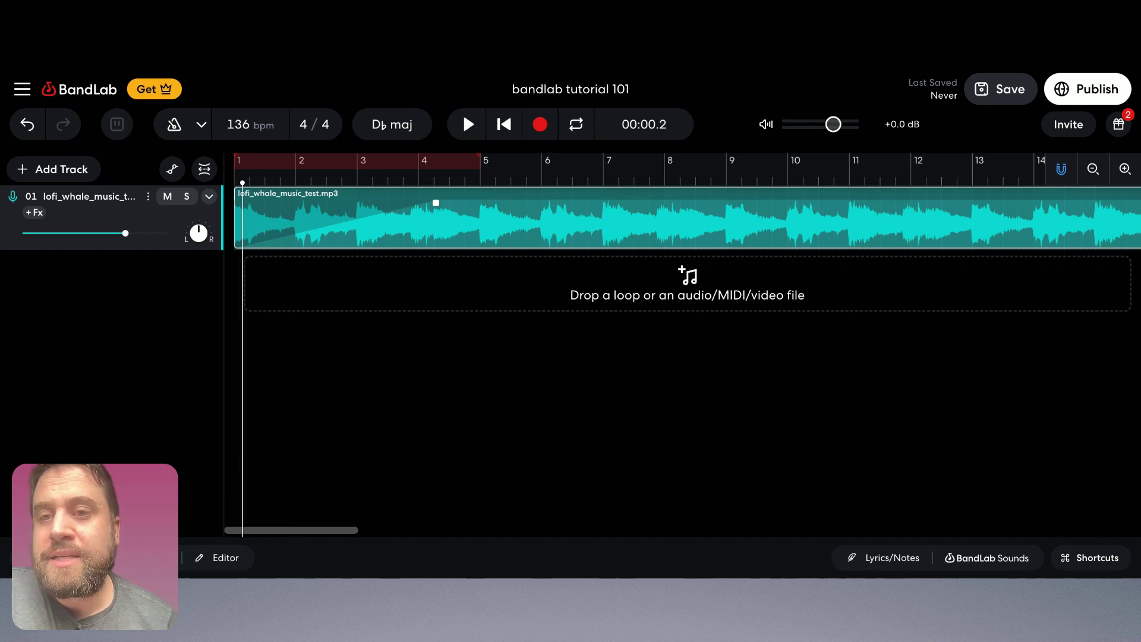
{"action": "left_click_drag", "start_coordinate": [243, 178], "coordinate": [231, 180]}
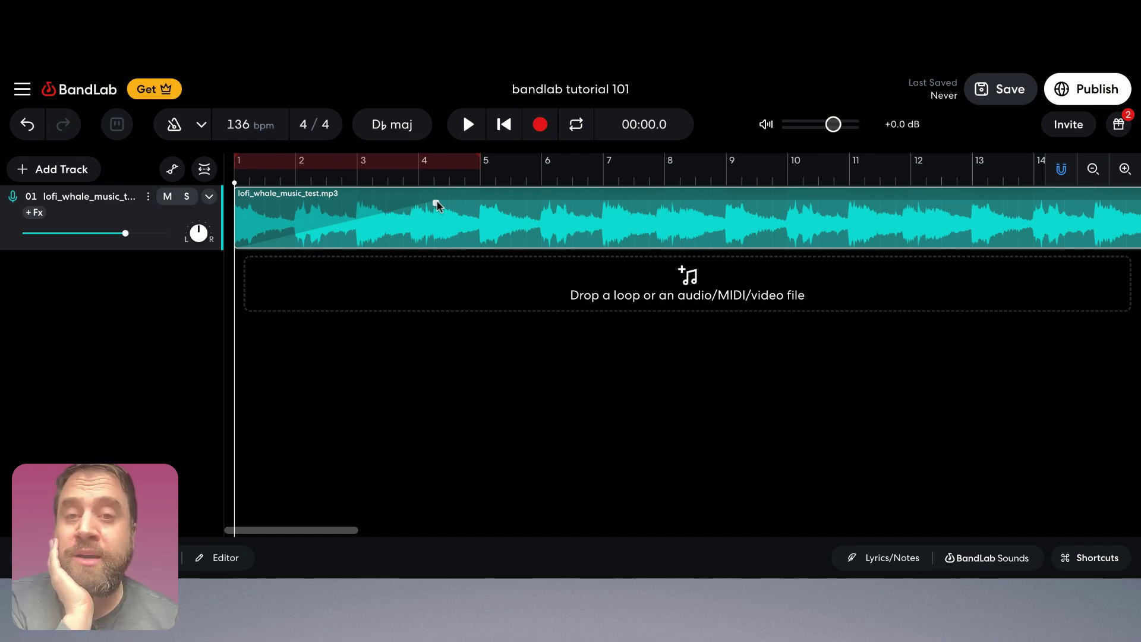
{"action": "left_click", "coordinate": [468, 126]}
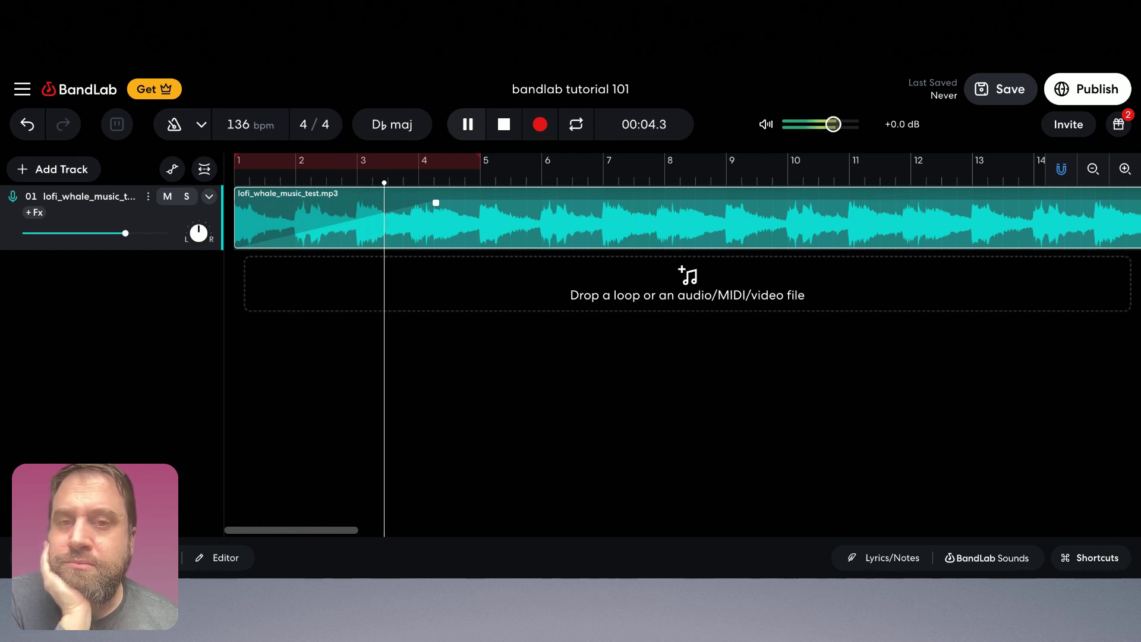
{"action": "key", "text": "space"}
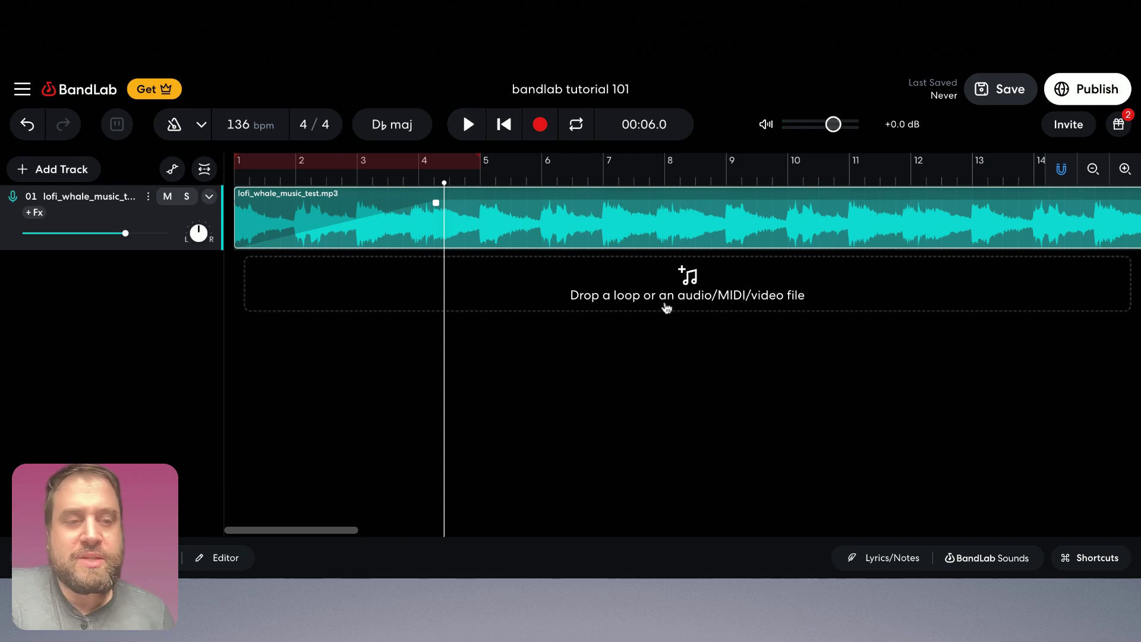
Trim the lofi clip's end back to about bar 33 and set the playhead at bar 25.
{"action": "scroll", "coordinate": [791, 411], "scroll_direction": "right", "scroll_amount": 15}
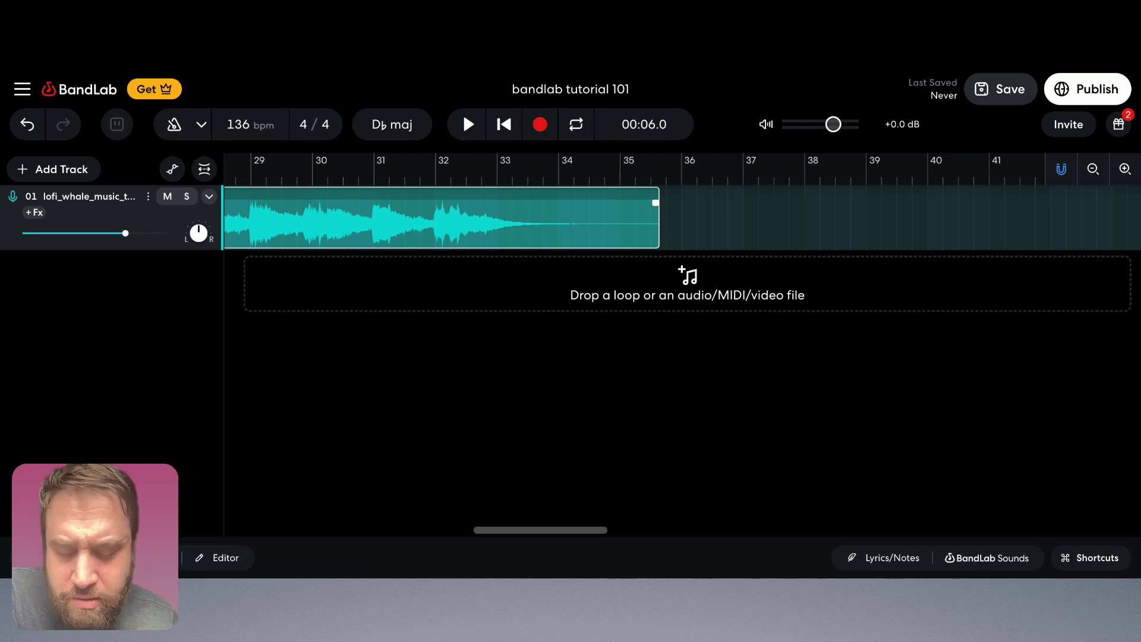
{"action": "left_click_drag", "start_coordinate": [657, 228], "coordinate": [510, 229]}
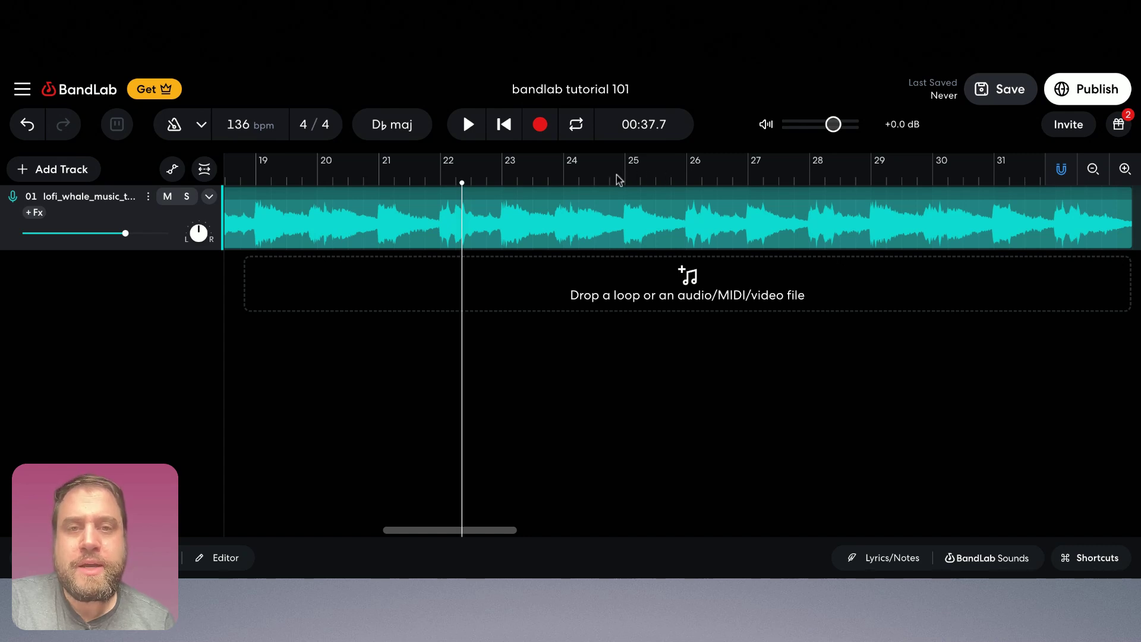
{"action": "scroll", "coordinate": [708, 182], "scroll_direction": "right", "scroll_amount": 3}
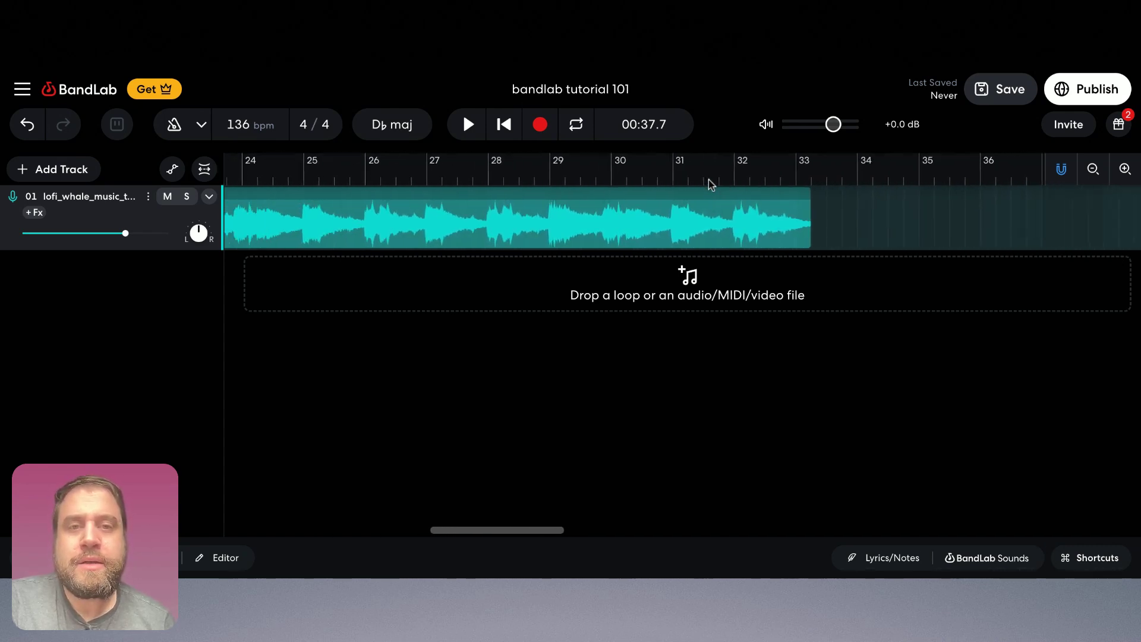
{"action": "left_click", "coordinate": [470, 177]}
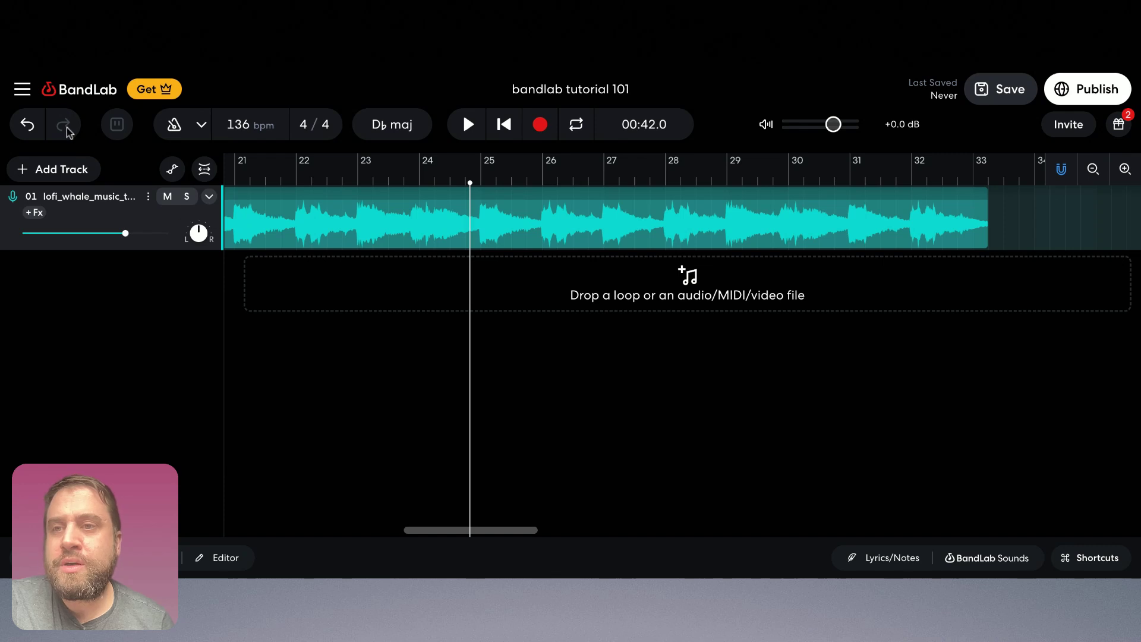
Attempt Edit > Slice at Playhead from the main menu.
{"action": "left_click", "coordinate": [21, 91]}
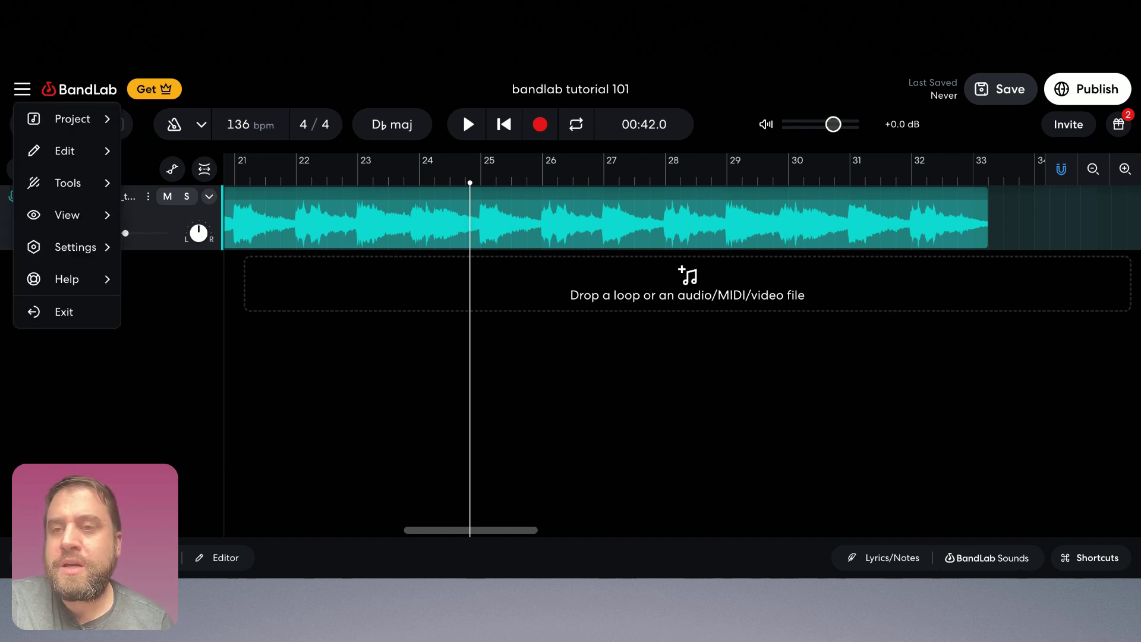
{"action": "mouse_move", "coordinate": [59, 151]}
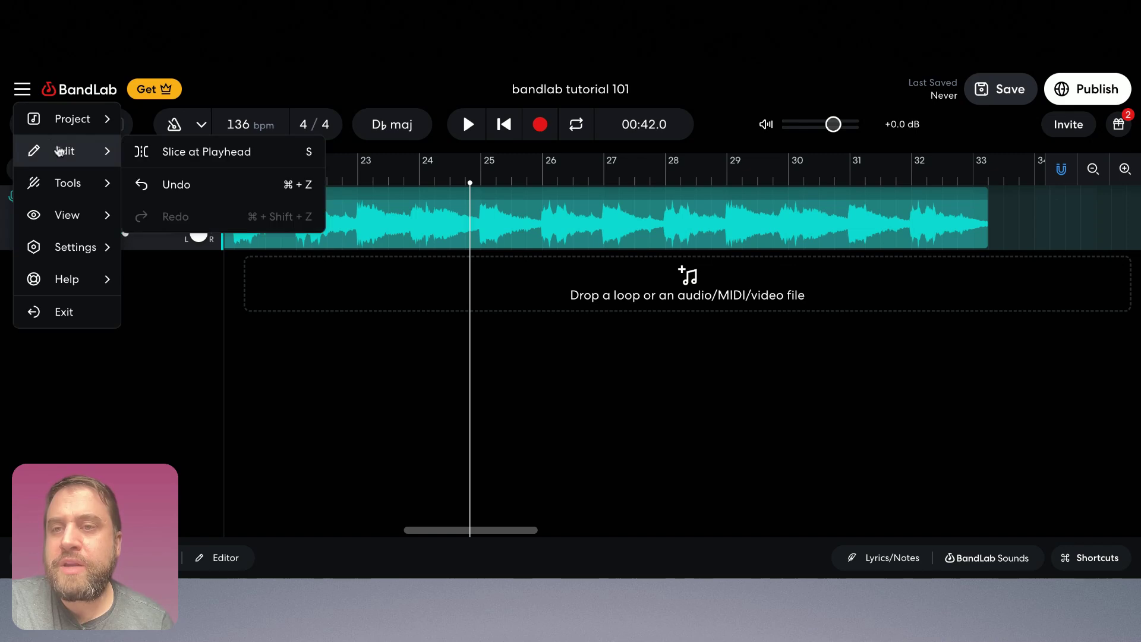
{"action": "left_click", "coordinate": [225, 153]}
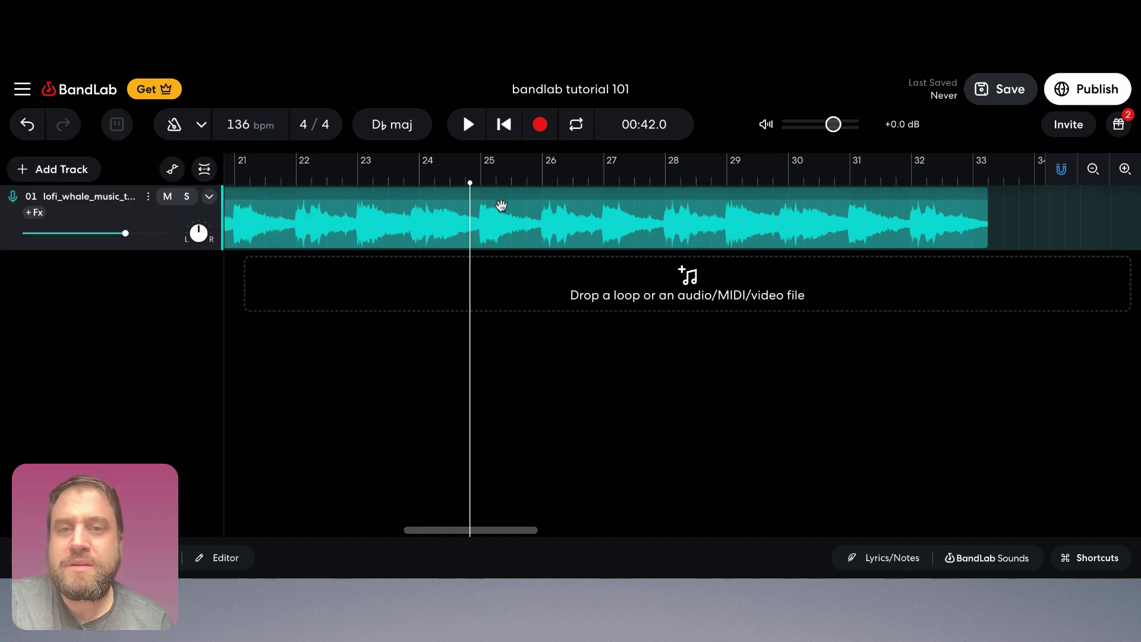
Put the playhead exactly on bar 25, select the lofi clip, and slice it there.
{"action": "left_click", "coordinate": [496, 178]}
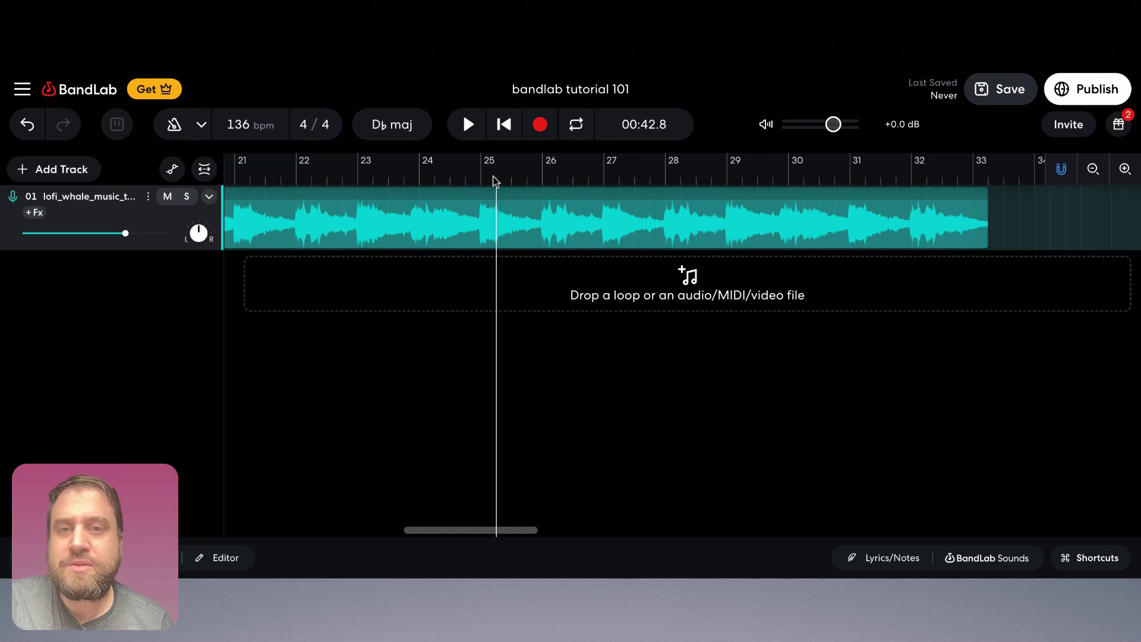
{"action": "left_click", "coordinate": [465, 193]}
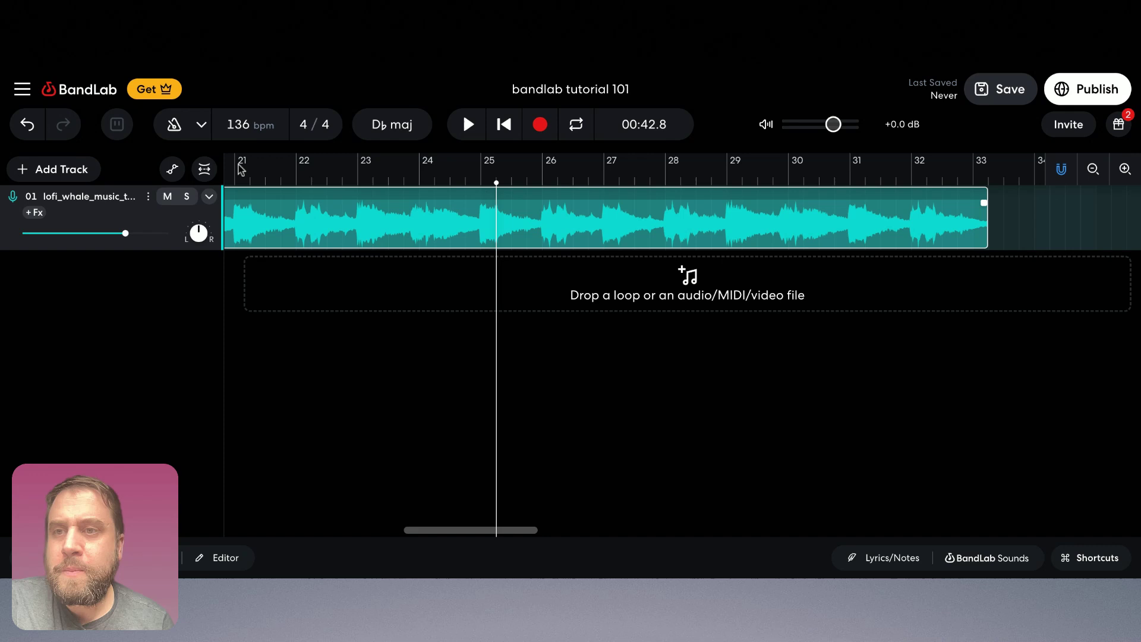
{"action": "left_click", "coordinate": [22, 90]}
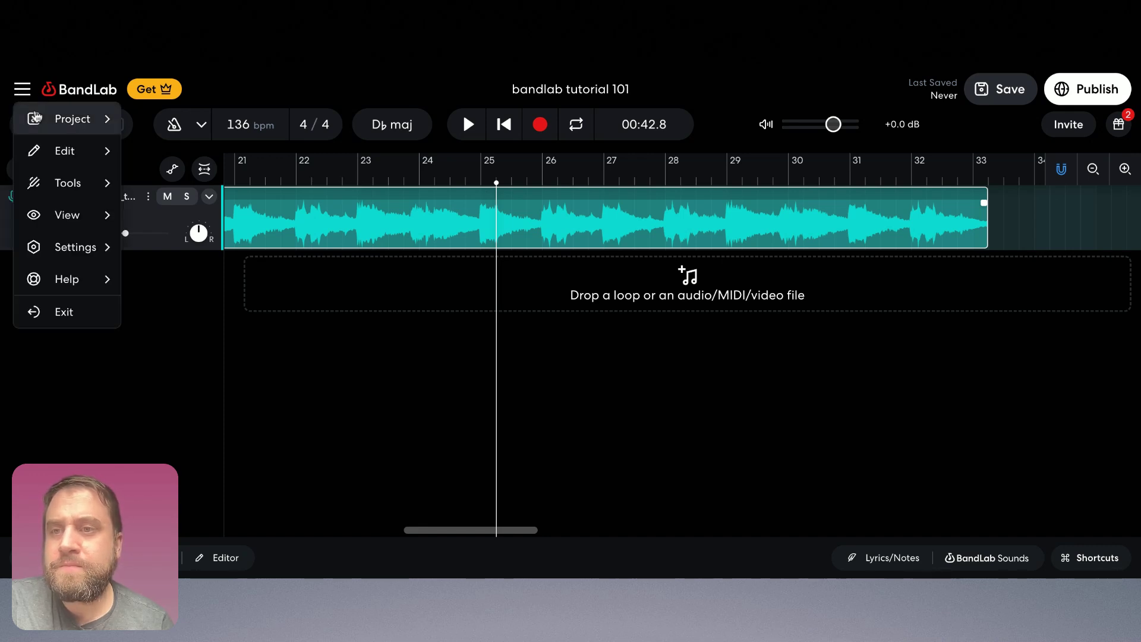
{"action": "mouse_move", "coordinate": [76, 154]}
{"action": "left_click", "coordinate": [171, 153]}
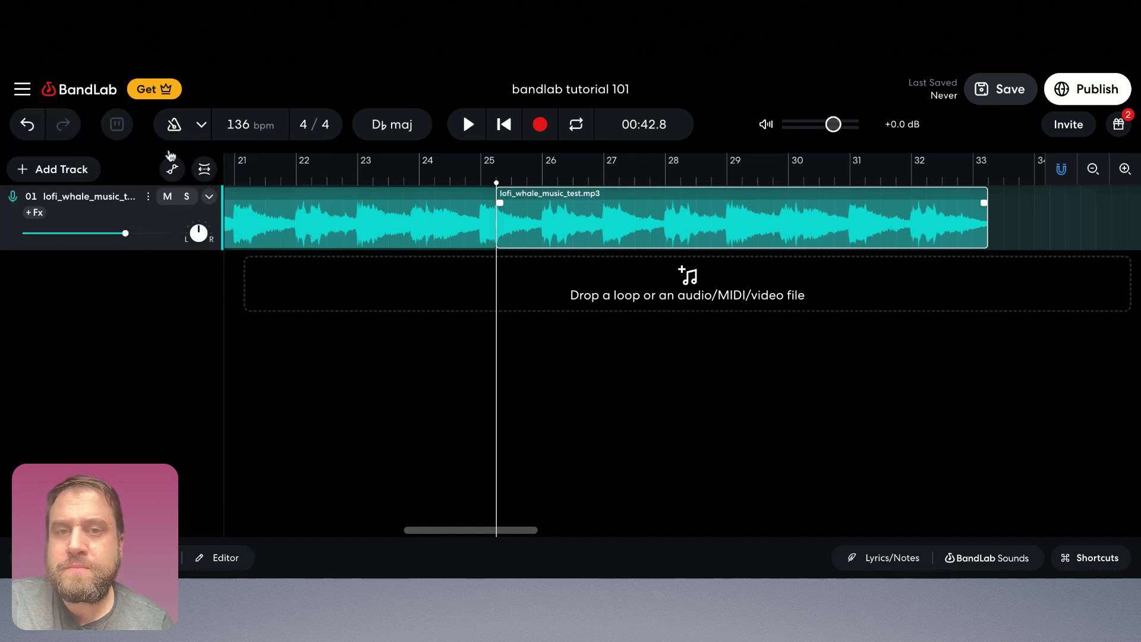
Select each half of the split clip to confirm, then move the playhead past its end.
{"action": "left_click", "coordinate": [419, 204]}
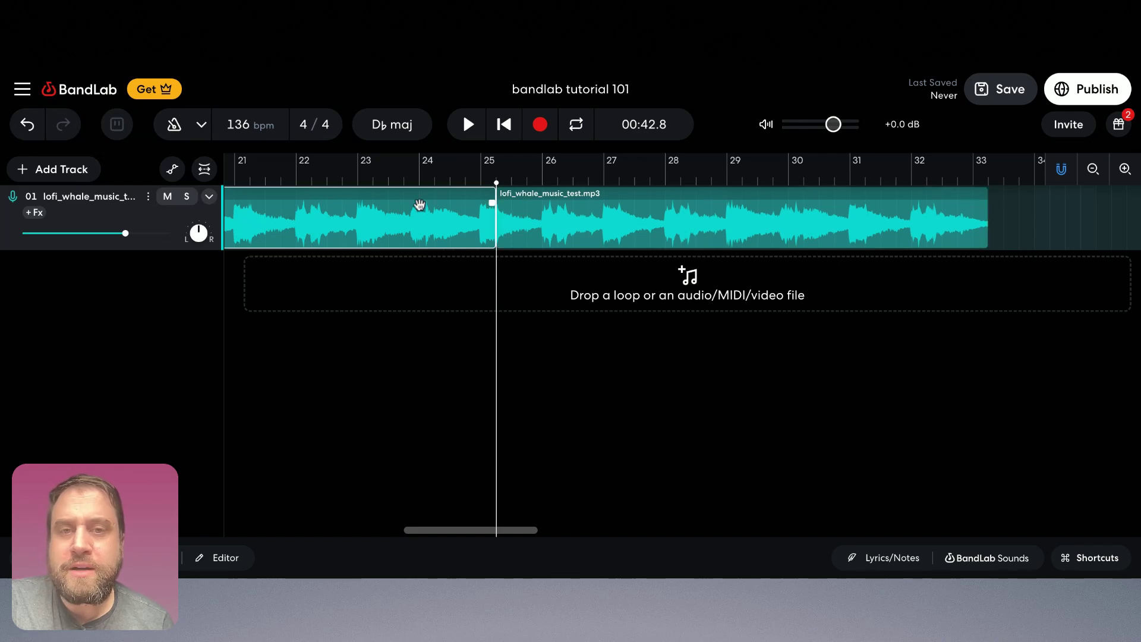
{"action": "left_click", "coordinate": [591, 207]}
{"action": "left_click", "coordinate": [476, 211]}
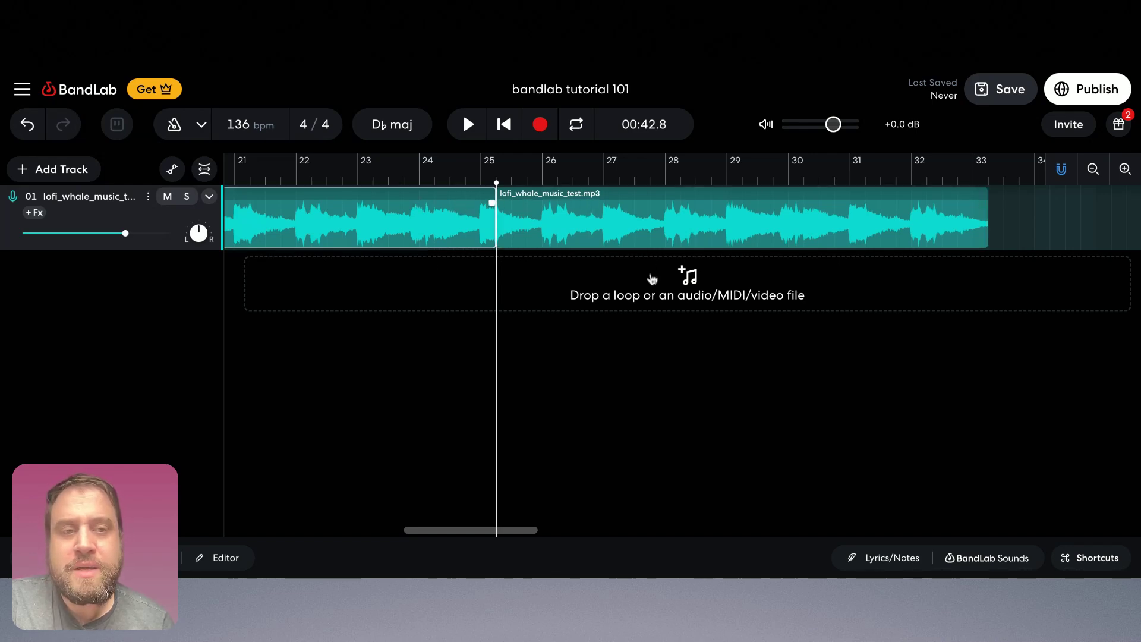
{"action": "left_click", "coordinate": [1017, 205]}
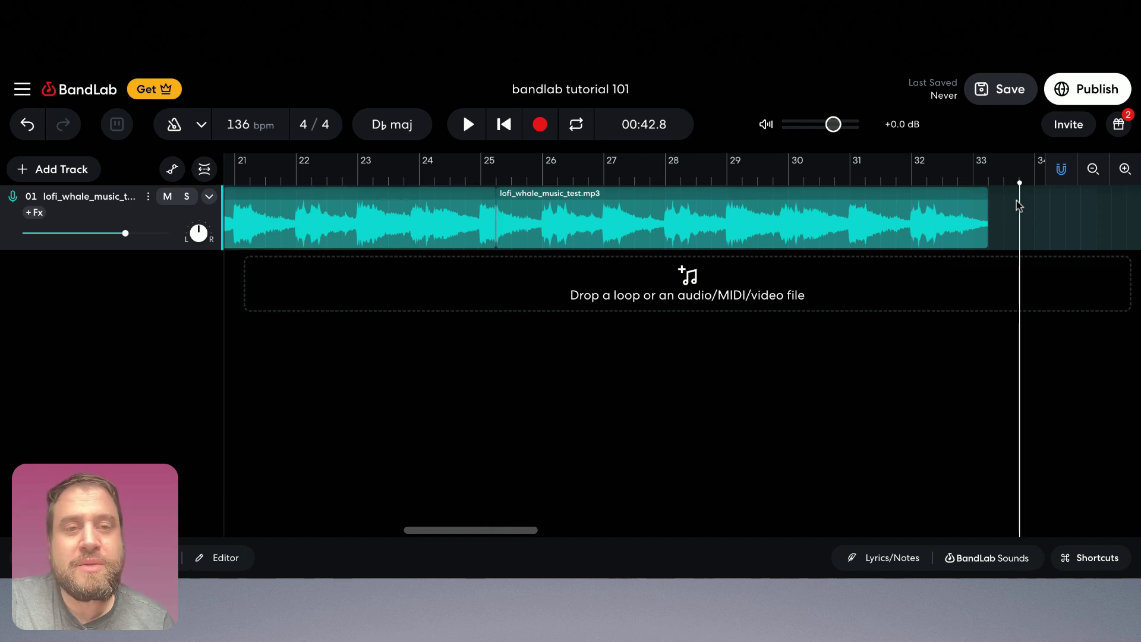
Scroll the timeline right to expose the empty drop area for the AI music test track.
{"action": "scroll", "coordinate": [1016, 200], "scroll_direction": "right", "scroll_amount": 7}
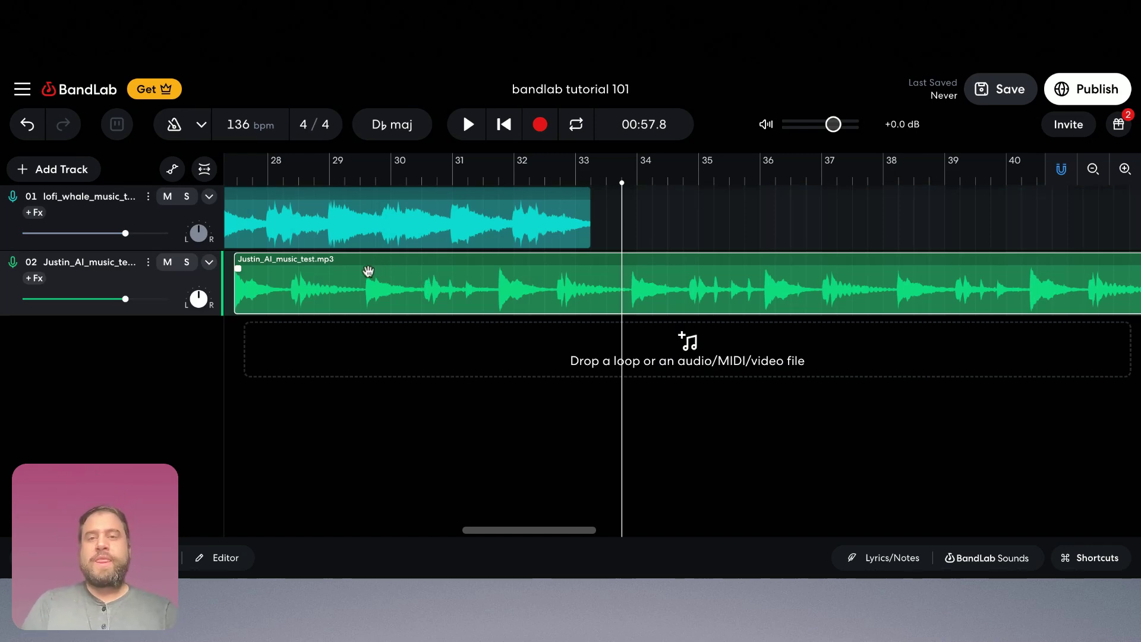
Move the AI clip to start near bar 32.7 and give the lofi clip a long fade-out.
{"action": "left_click_drag", "start_coordinate": [369, 271], "coordinate": [672, 287]}
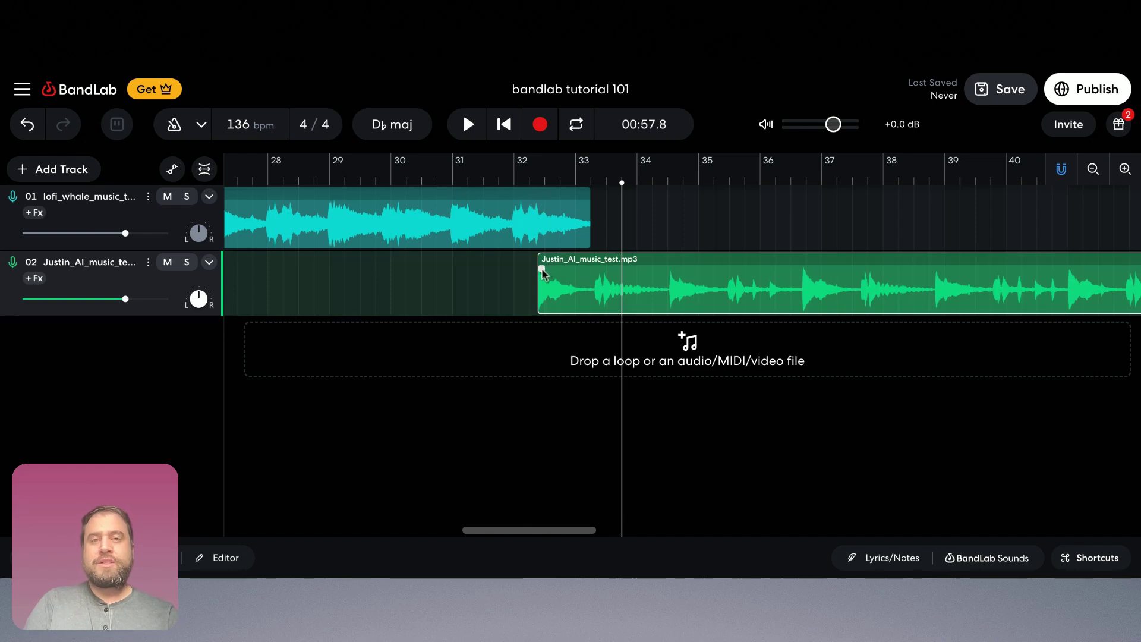
{"action": "left_click", "coordinate": [542, 218]}
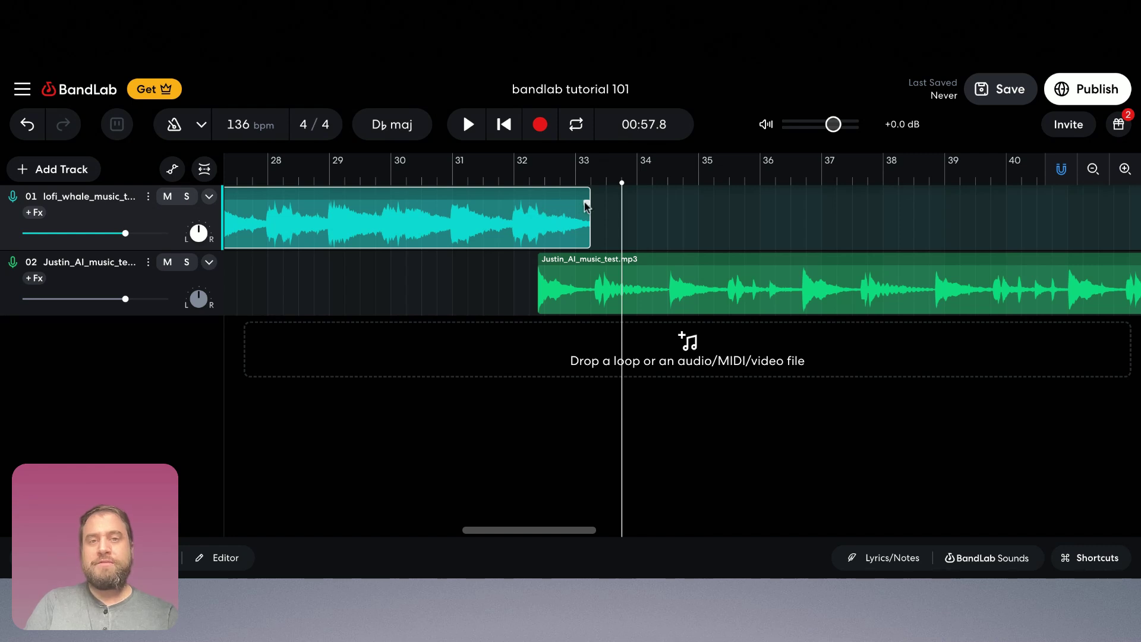
{"action": "left_click_drag", "start_coordinate": [585, 205], "coordinate": [449, 204]}
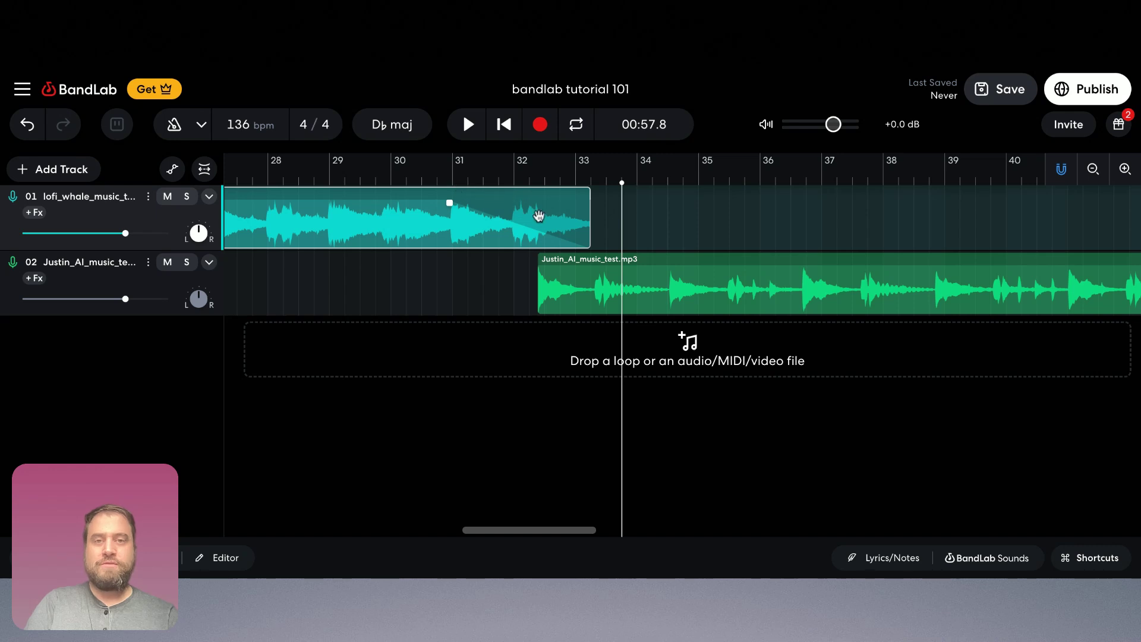
Add a long fade-in to the AI clip, nudge it slightly later, and park the playhead near bar 30.5.
{"action": "left_click", "coordinate": [583, 274]}
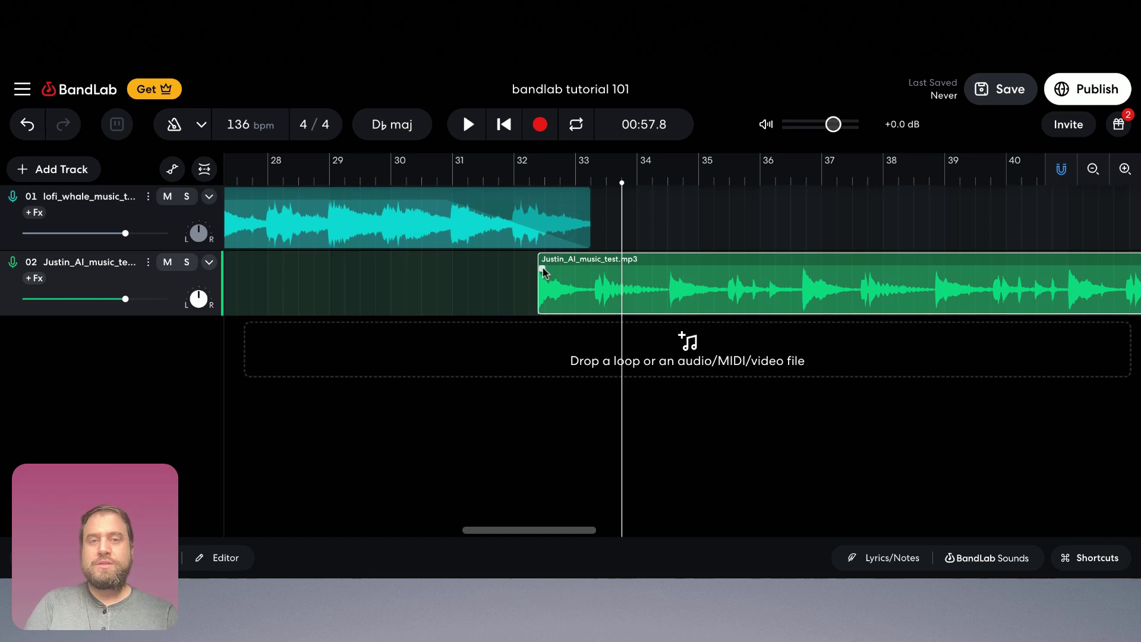
{"action": "left_click_drag", "start_coordinate": [542, 270], "coordinate": [689, 277]}
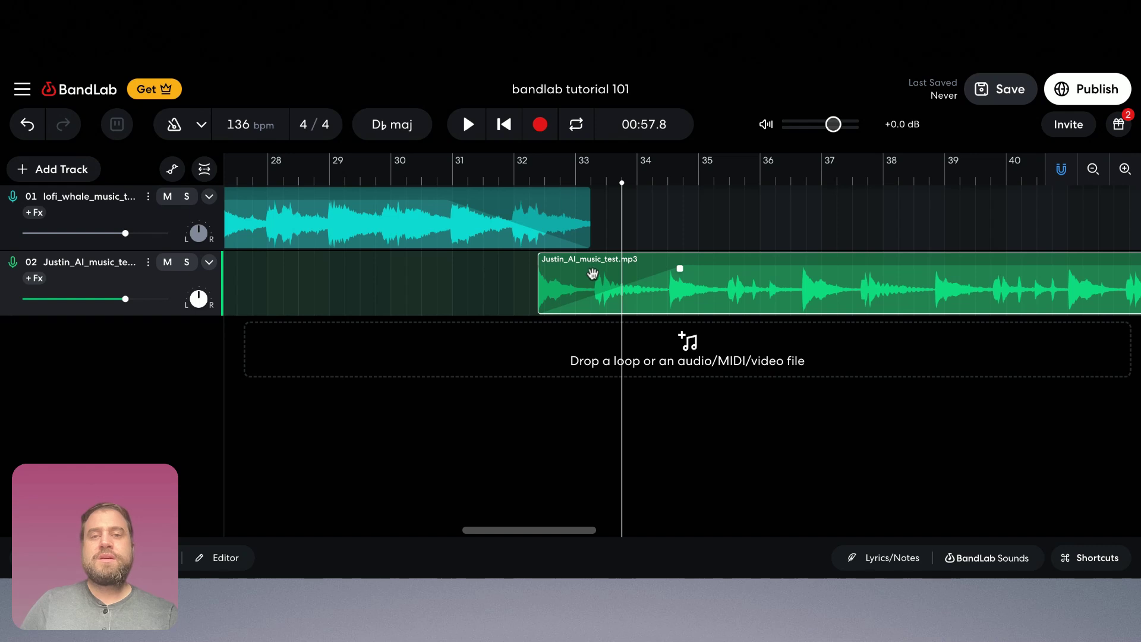
{"action": "left_click_drag", "start_coordinate": [593, 273], "coordinate": [604, 274]}
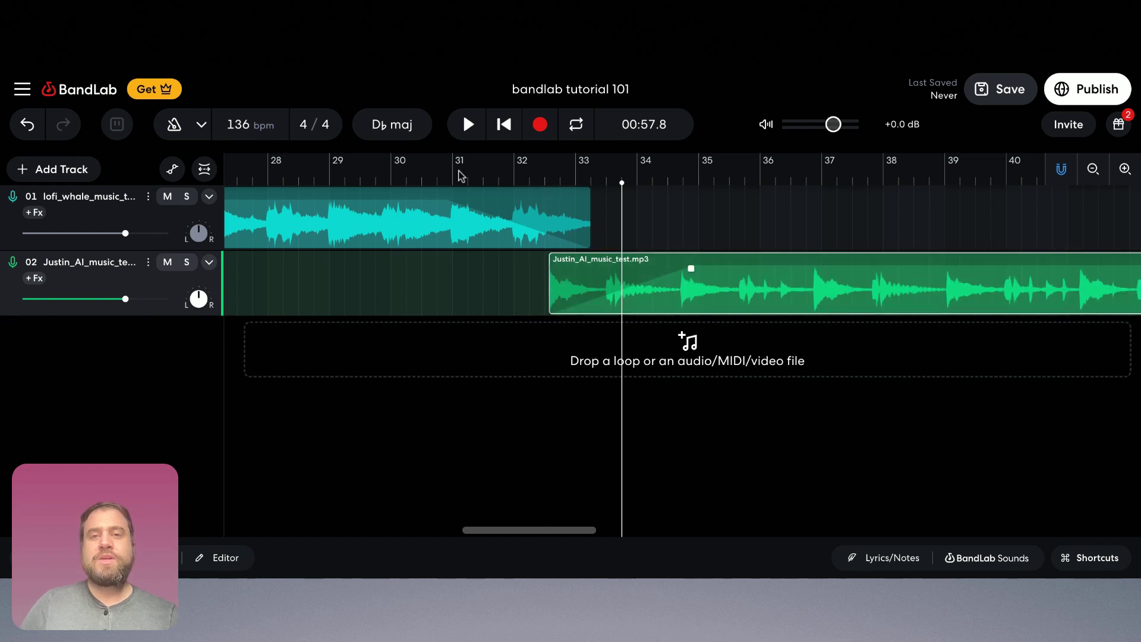
{"action": "left_click", "coordinate": [438, 177]}
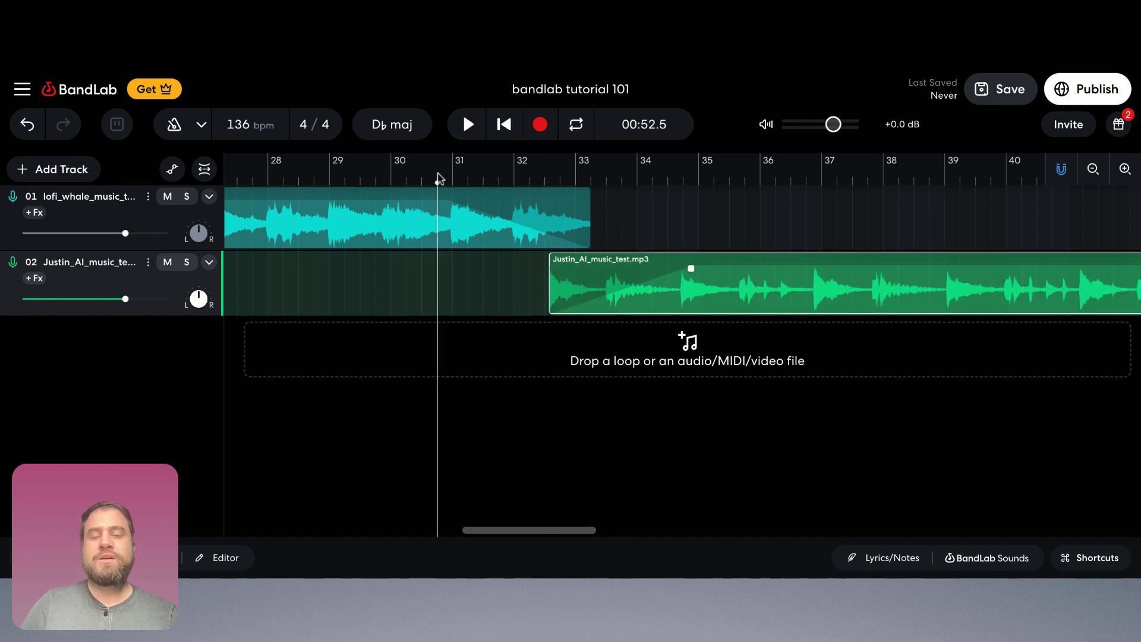
Audition the crossfade from bar 30.5, then save 'bandlab tutorial 101'.
{"action": "left_click", "coordinate": [468, 125]}
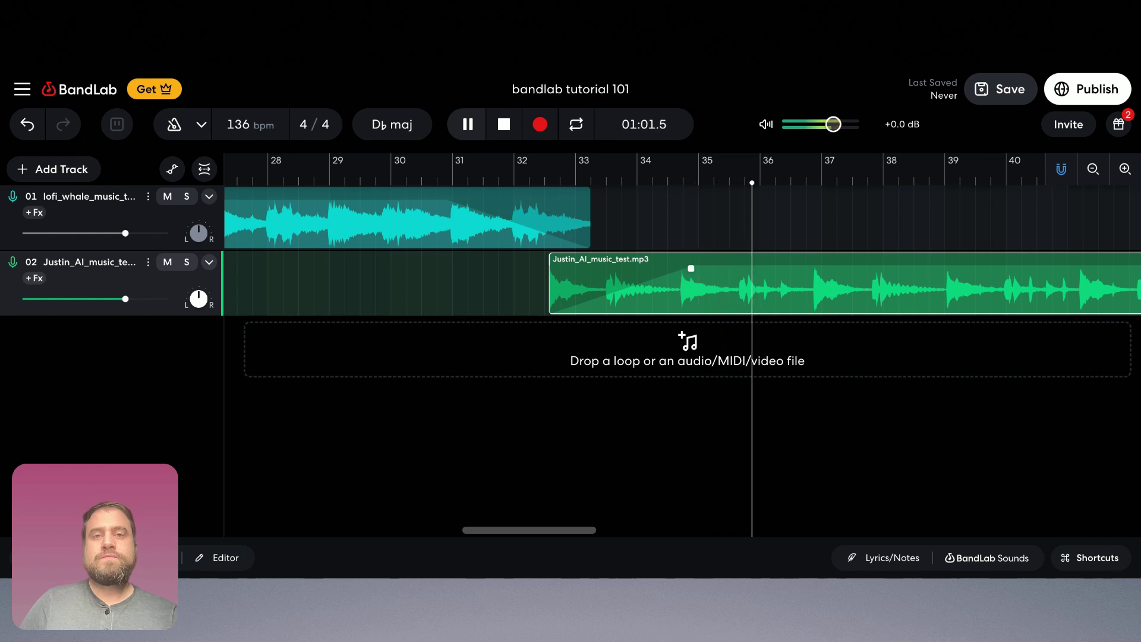
{"action": "key", "text": "space"}
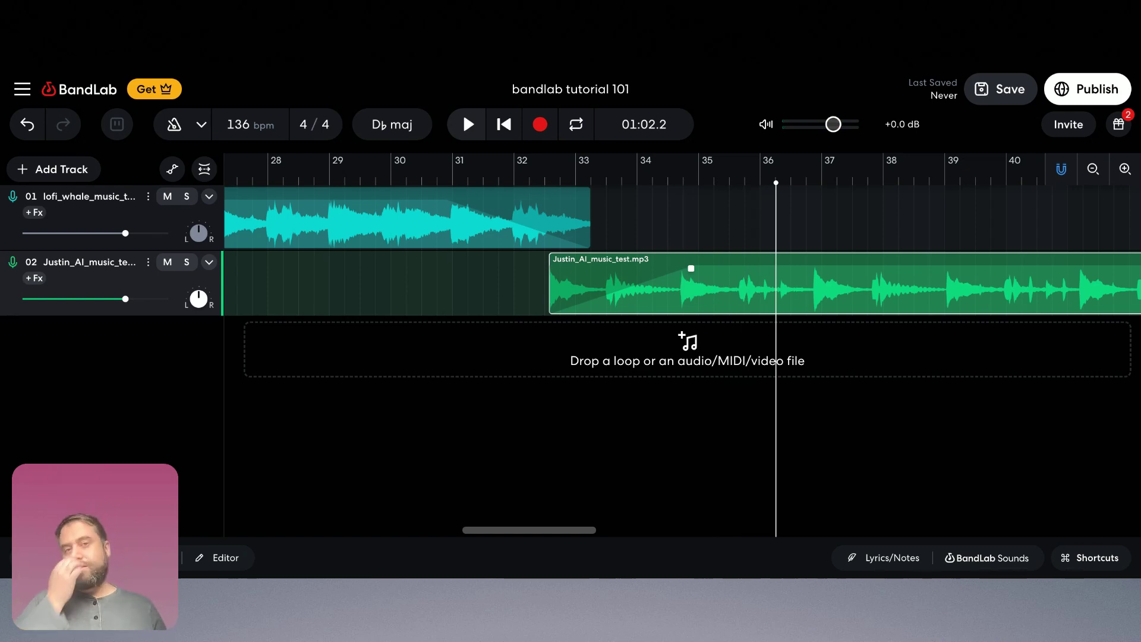
{"action": "left_click", "coordinate": [1005, 89]}
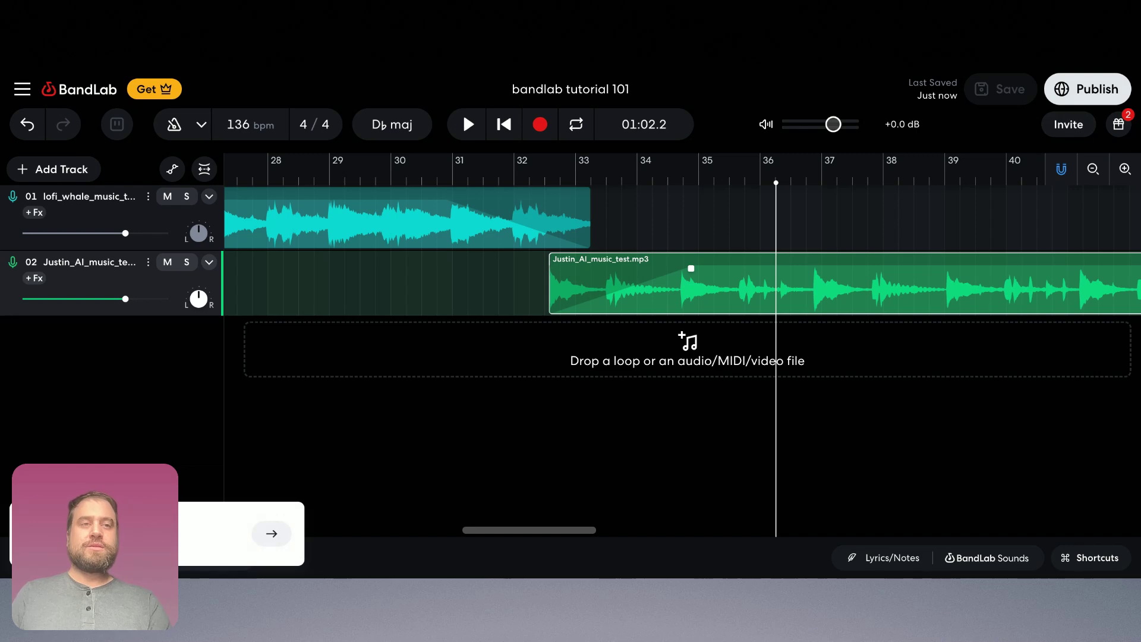
Publish 'bandlab tutorial 101' as an unlisted track with Mastering set to Auto.
{"action": "left_click", "coordinate": [1087, 89]}
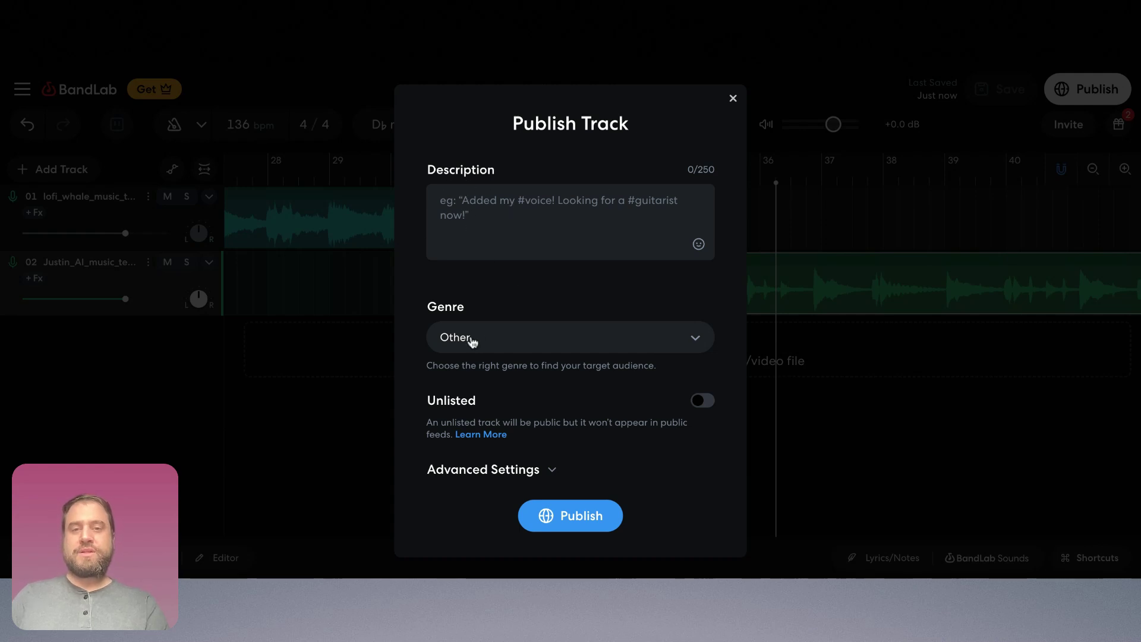
{"action": "left_click", "coordinate": [699, 404]}
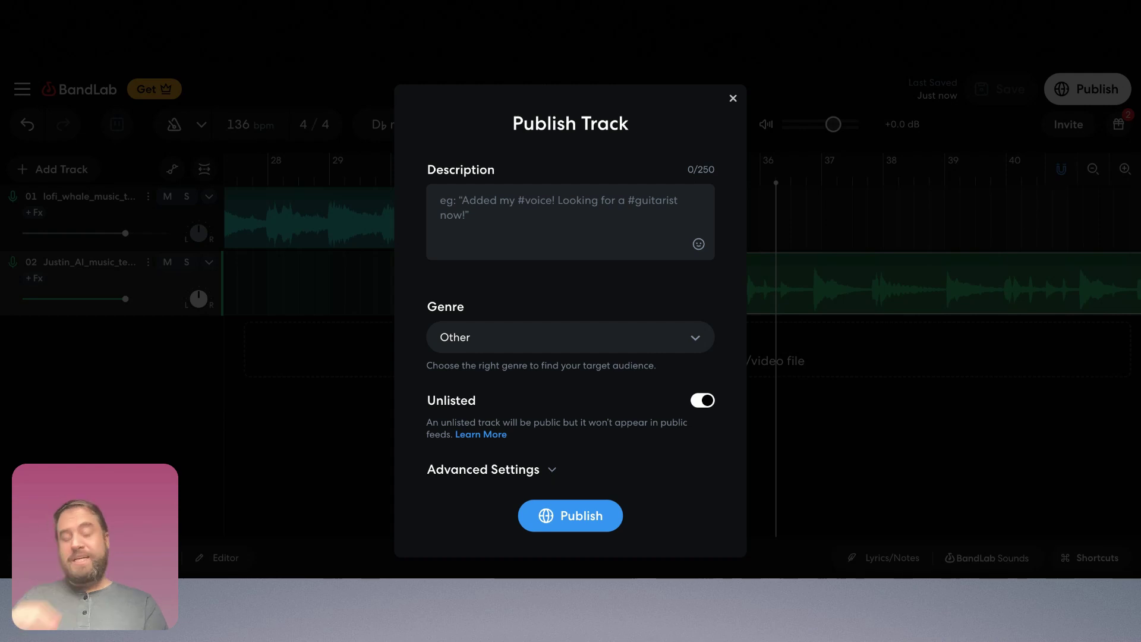
{"action": "left_click", "coordinate": [552, 470]}
{"action": "scroll", "coordinate": [571, 356], "scroll_direction": "down", "scroll_amount": 3}
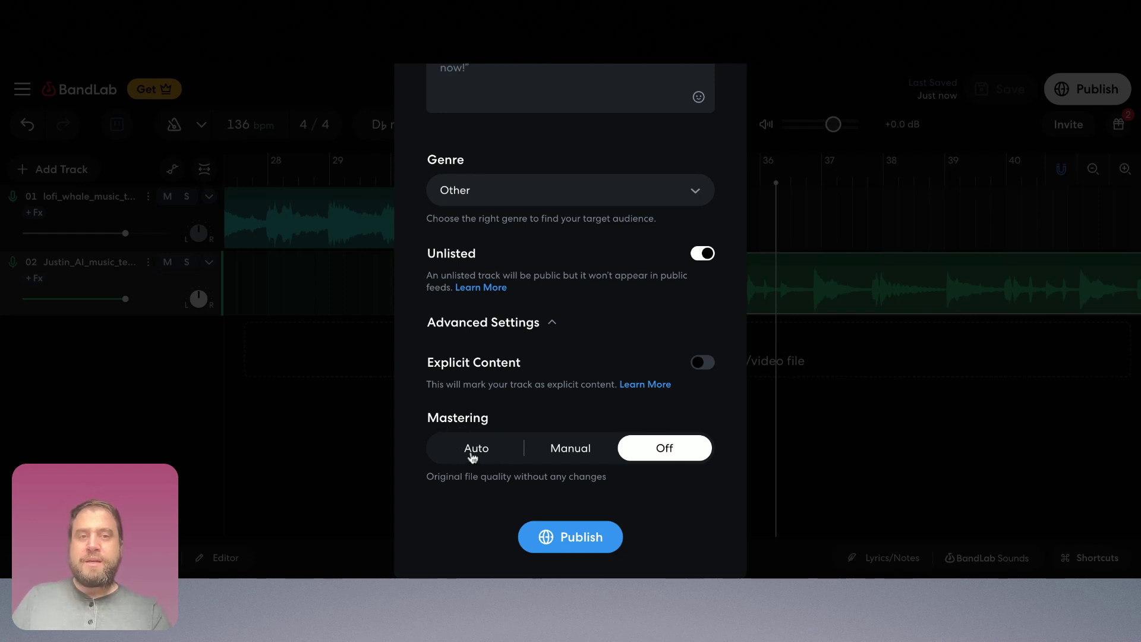
{"action": "left_click", "coordinate": [474, 456]}
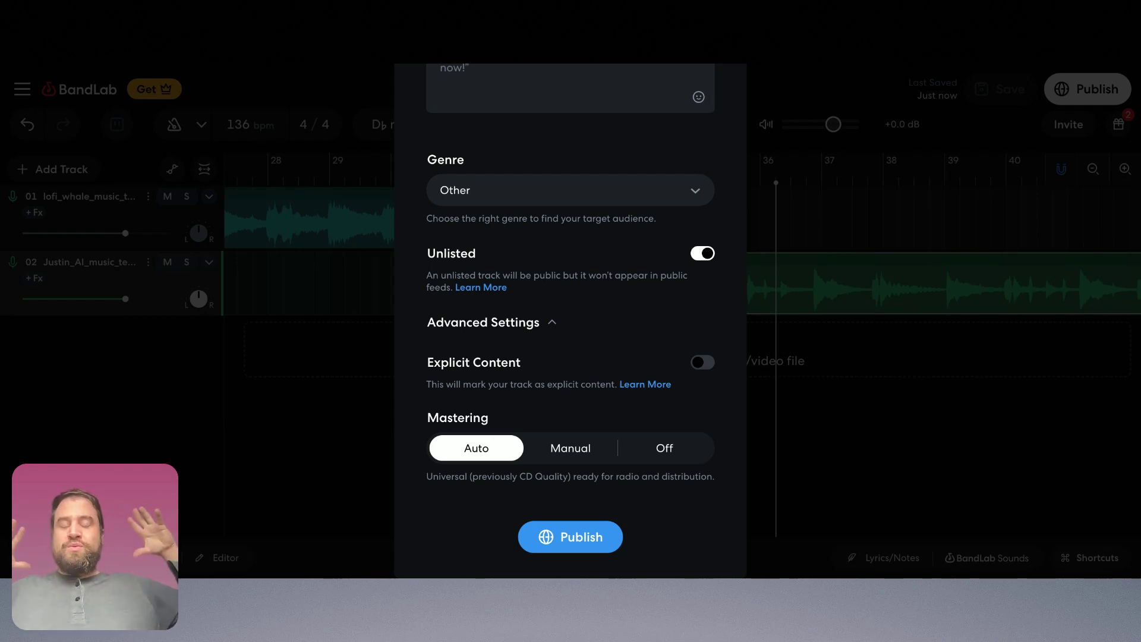
{"action": "left_click", "coordinate": [576, 541]}
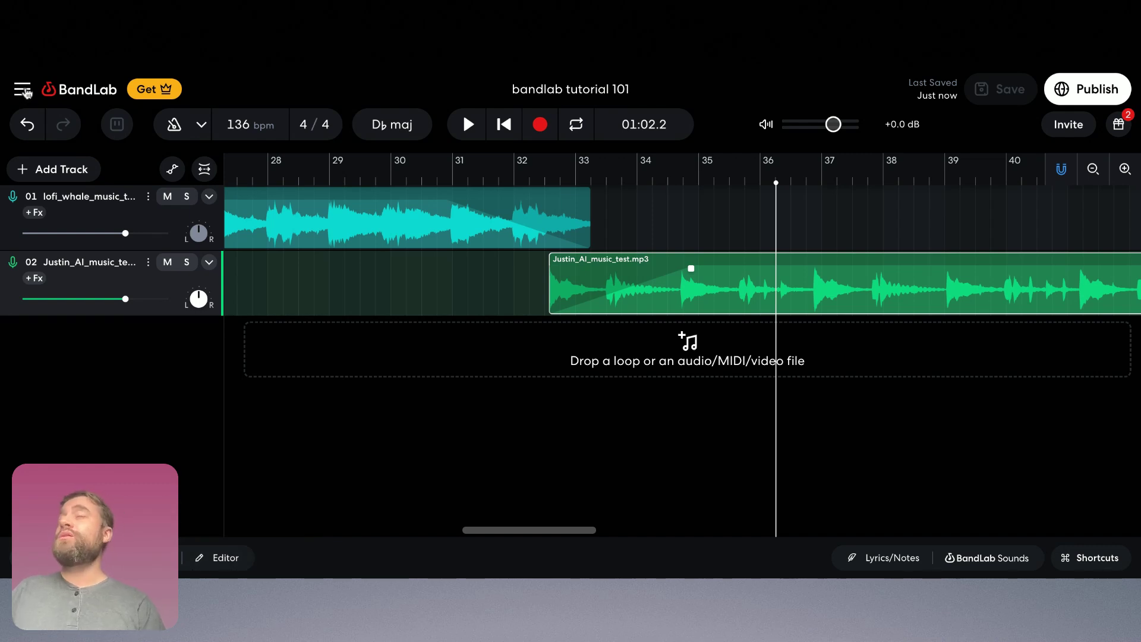
Exit to the track page and download the Mastered 320 kbps MP3 (4.59 MB).
{"action": "left_click", "coordinate": [24, 90]}
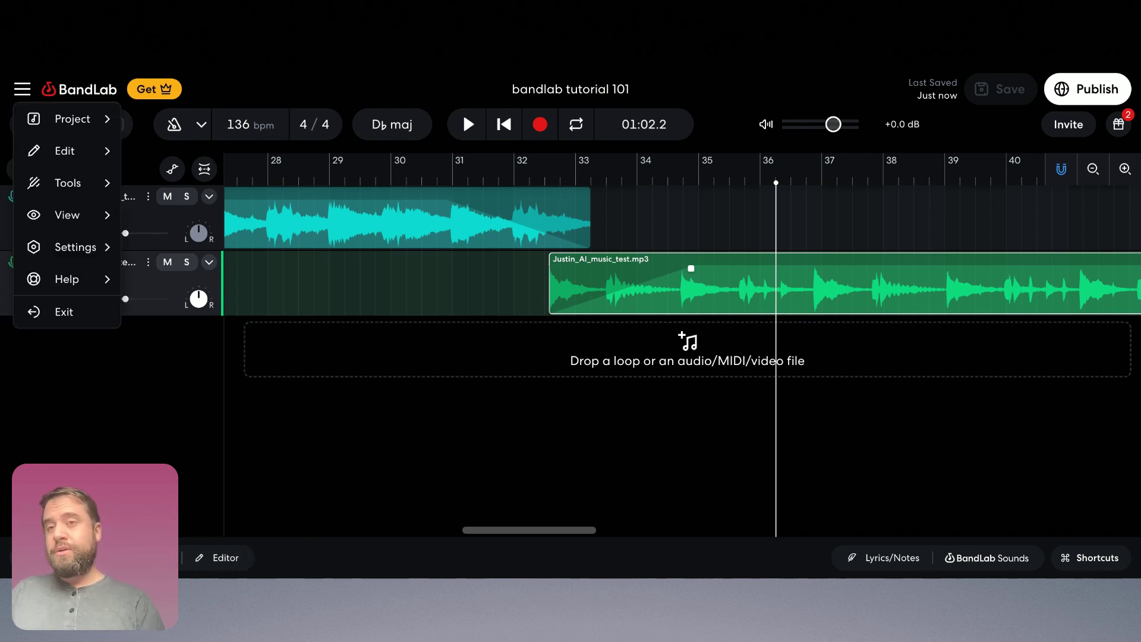
{"action": "left_click", "coordinate": [66, 313]}
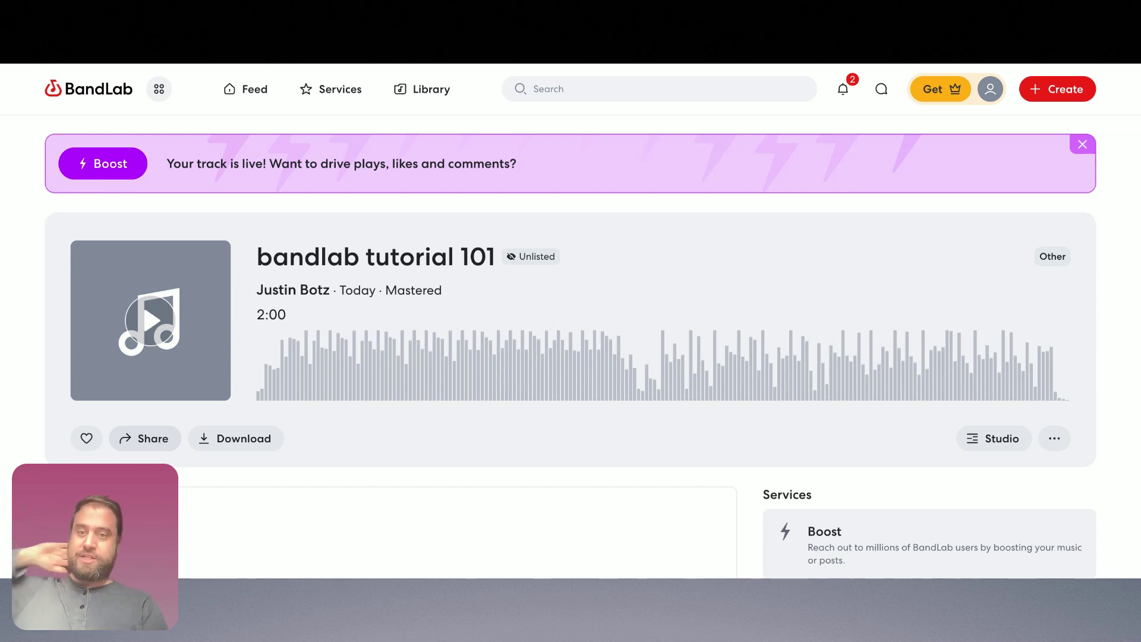
{"action": "left_click", "coordinate": [246, 445]}
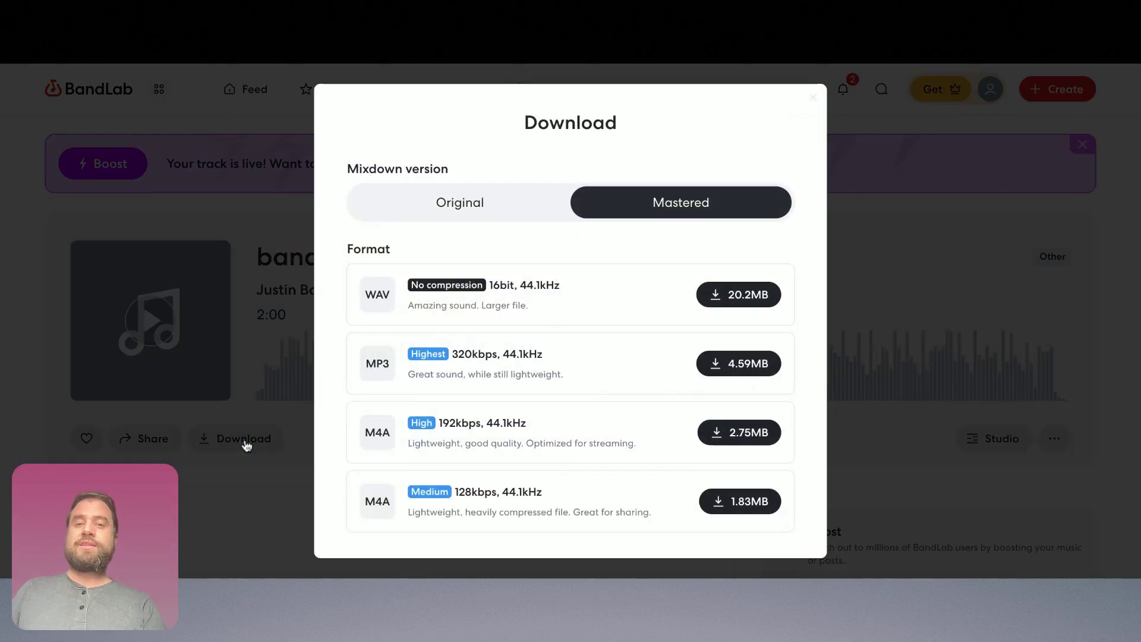
{"action": "left_click", "coordinate": [765, 371]}
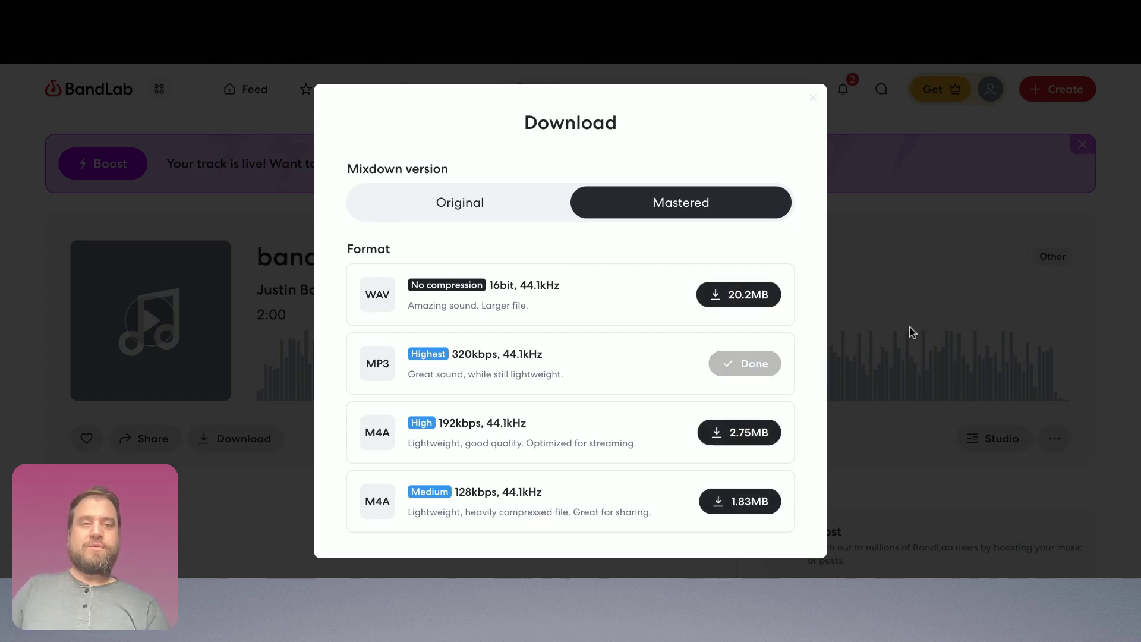
{"action": "left_click", "coordinate": [1112, 267]}
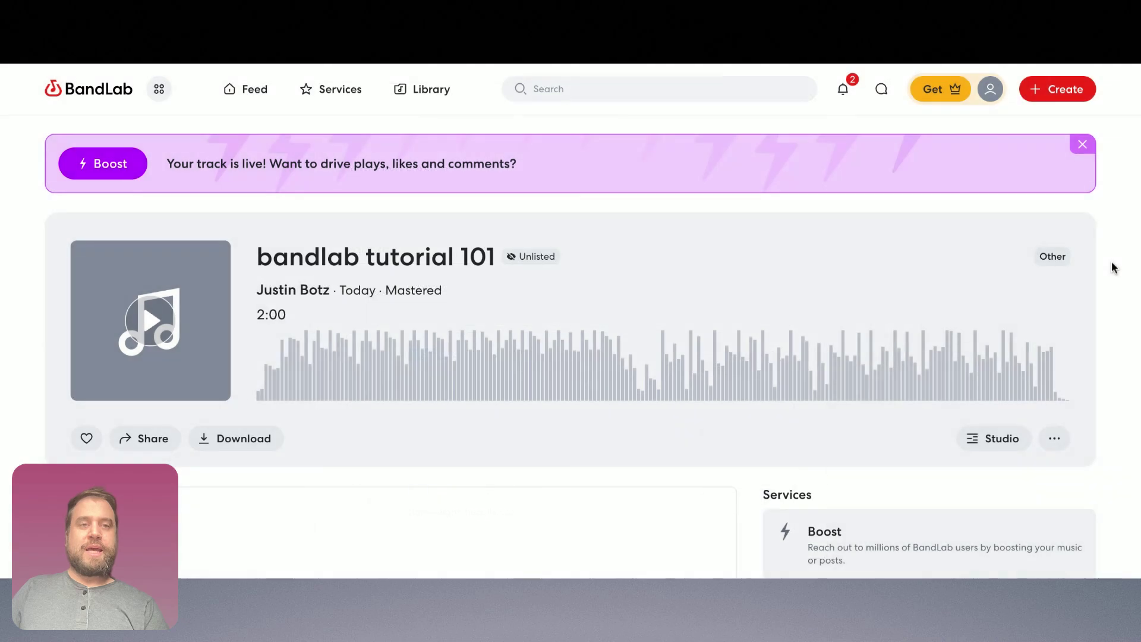
Reopen 'bandlab tutorial 101' in Studio and copy its collaborator invite link.
{"action": "left_click", "coordinate": [990, 440]}
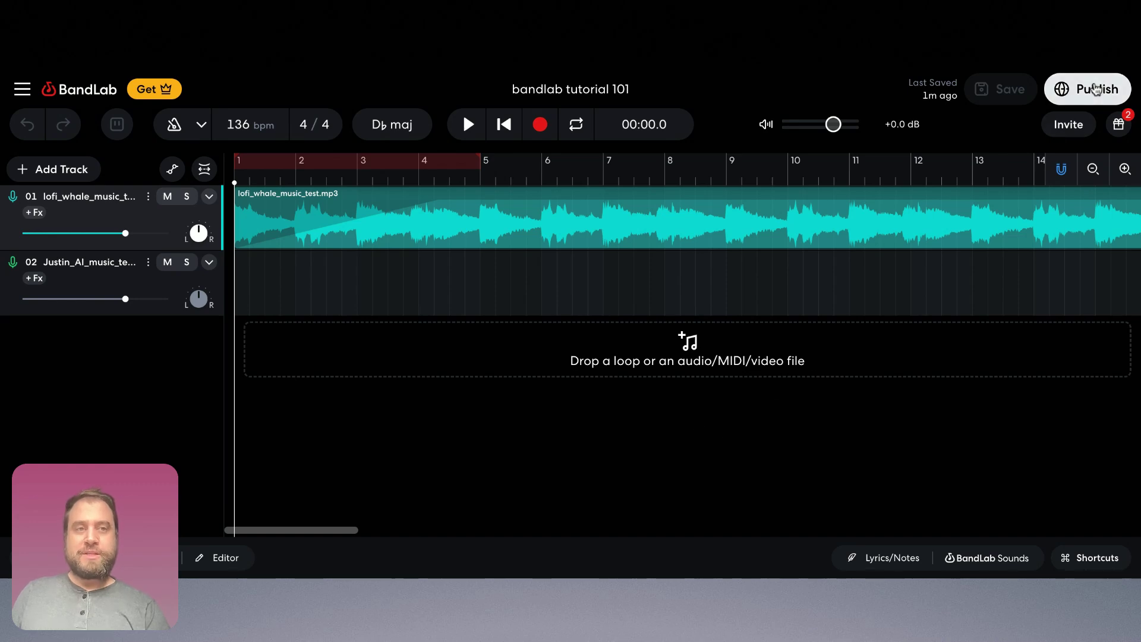
{"action": "left_click", "coordinate": [1067, 126]}
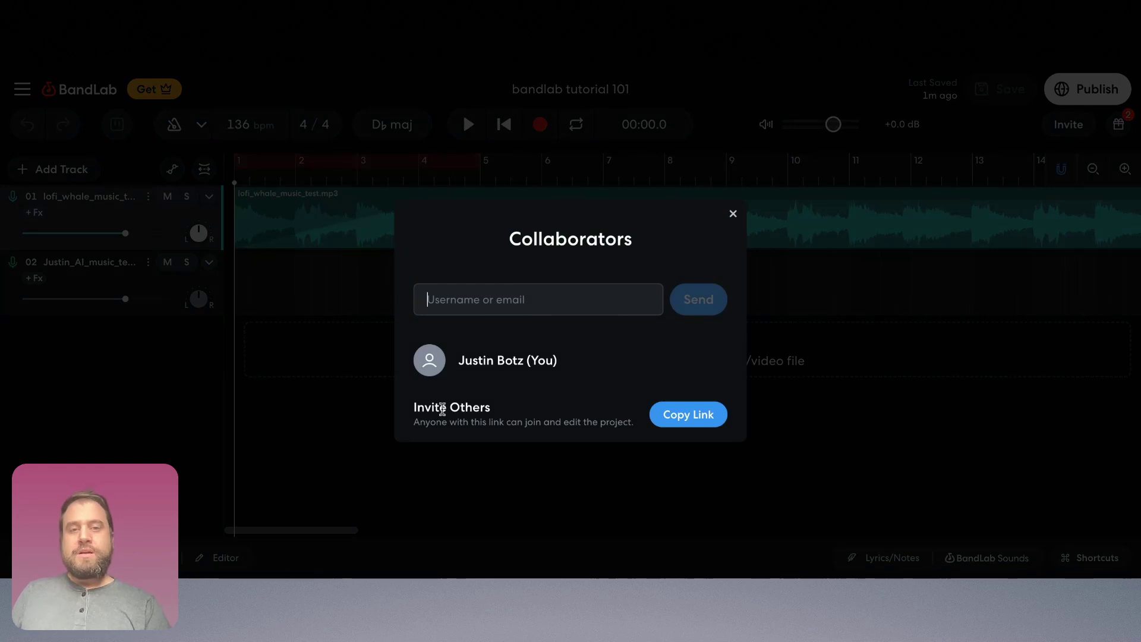
{"action": "left_click", "coordinate": [700, 422]}
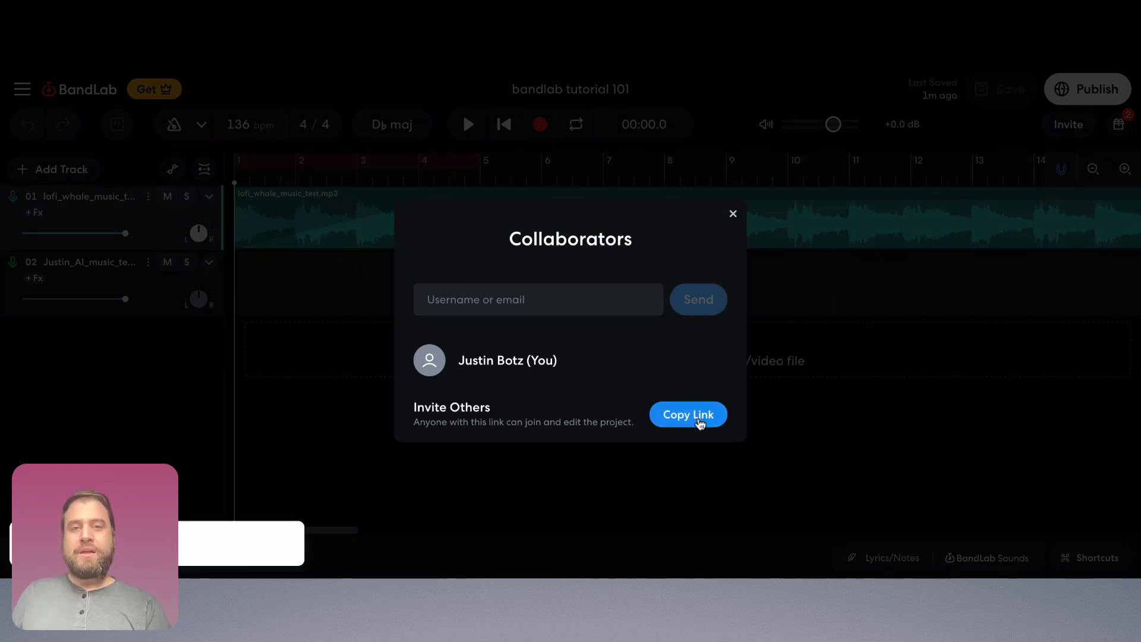
{"action": "left_click", "coordinate": [736, 218]}
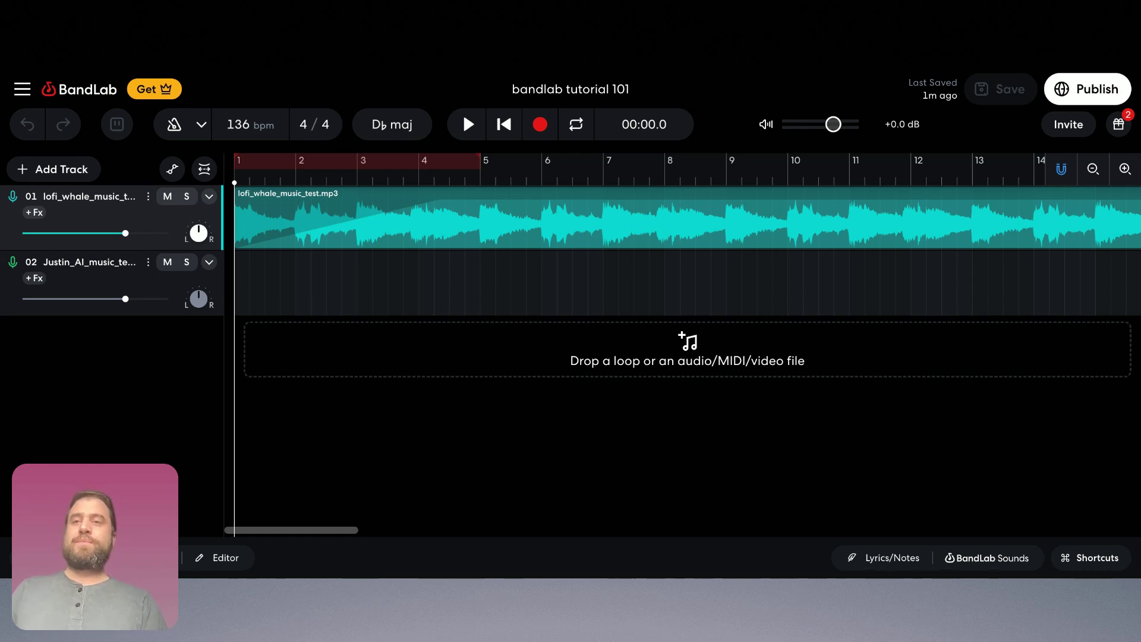
Exit the studio and start a new SongStarter idea from the Create menu.
{"action": "left_click", "coordinate": [22, 89]}
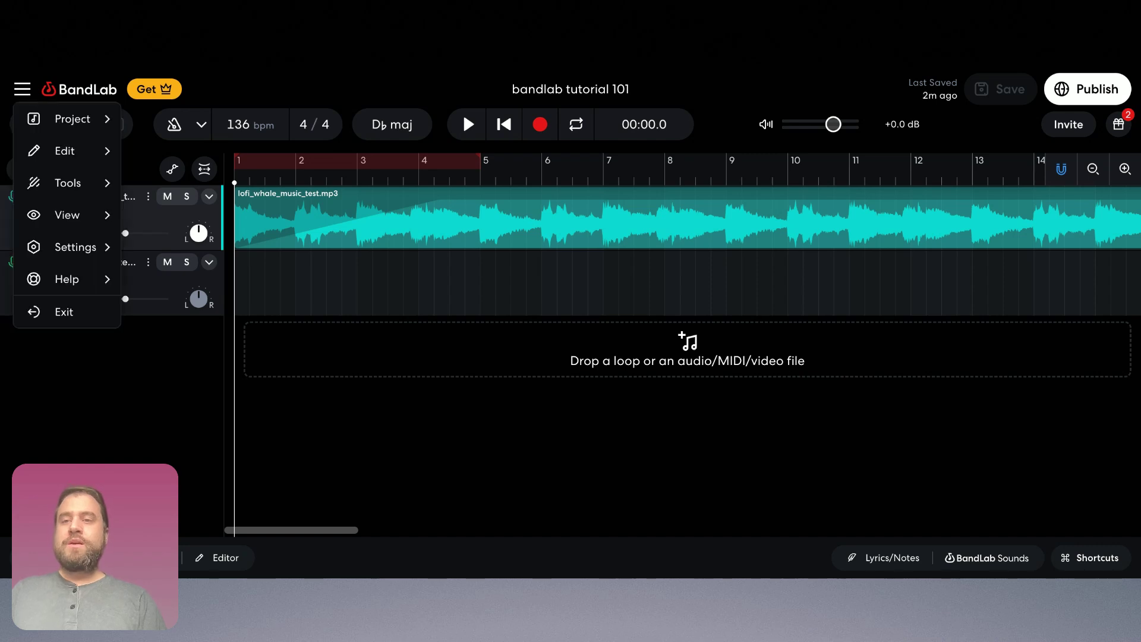
{"action": "left_click", "coordinate": [54, 313]}
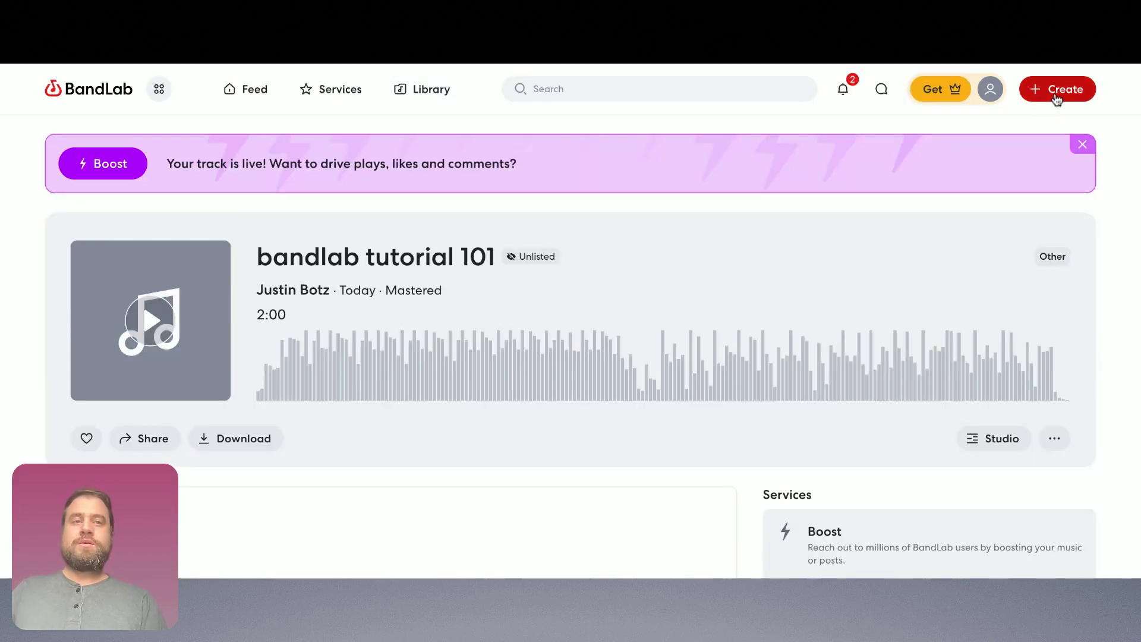
{"action": "left_click", "coordinate": [1056, 98]}
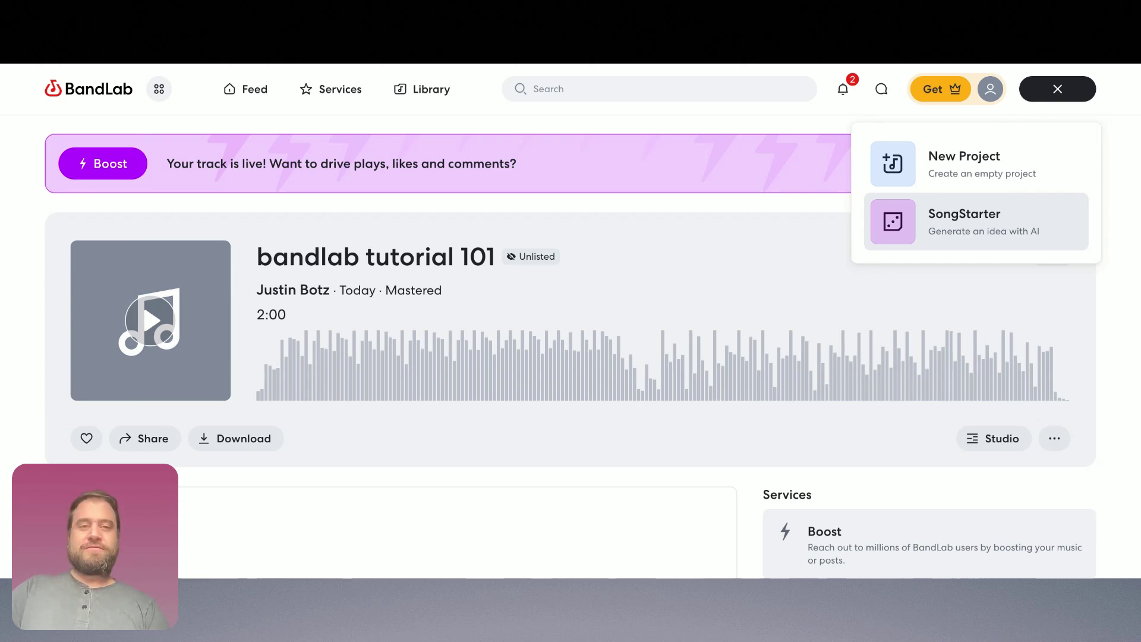
{"action": "left_click", "coordinate": [975, 221]}
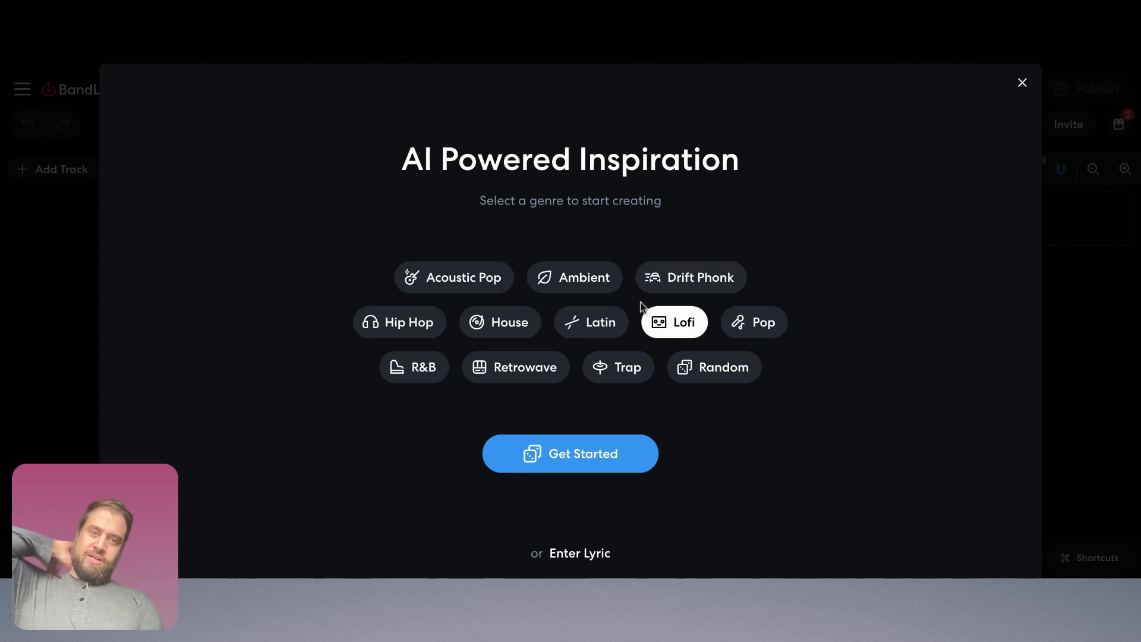
Switch the SongStarter genre to Ambient and generate ideas.
{"action": "left_click", "coordinate": [595, 282]}
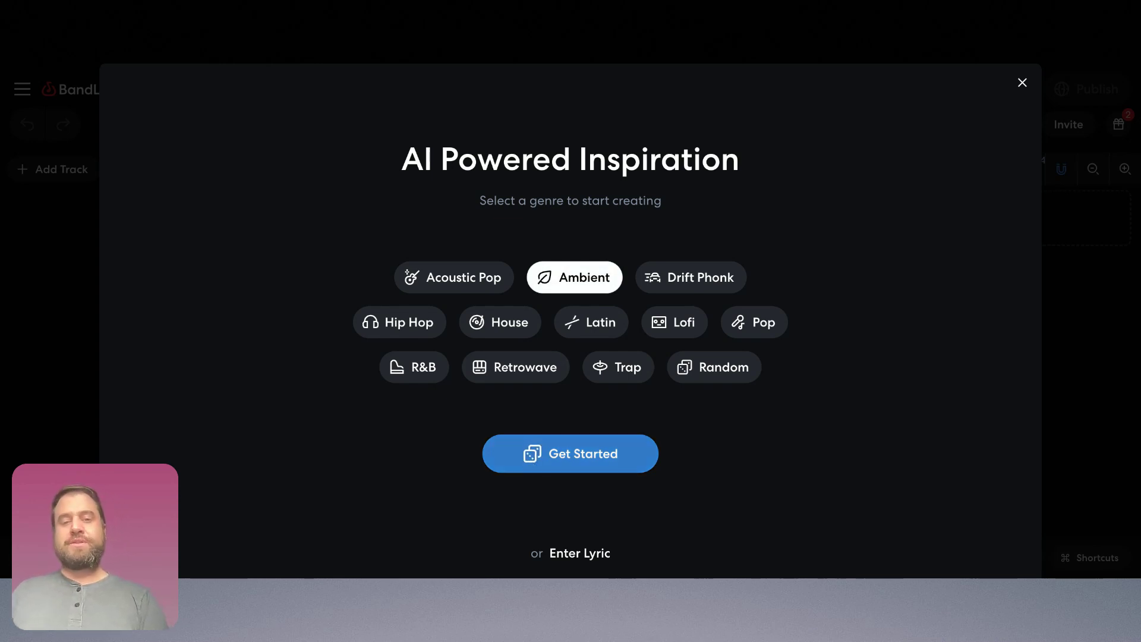
{"action": "left_click", "coordinate": [581, 462]}
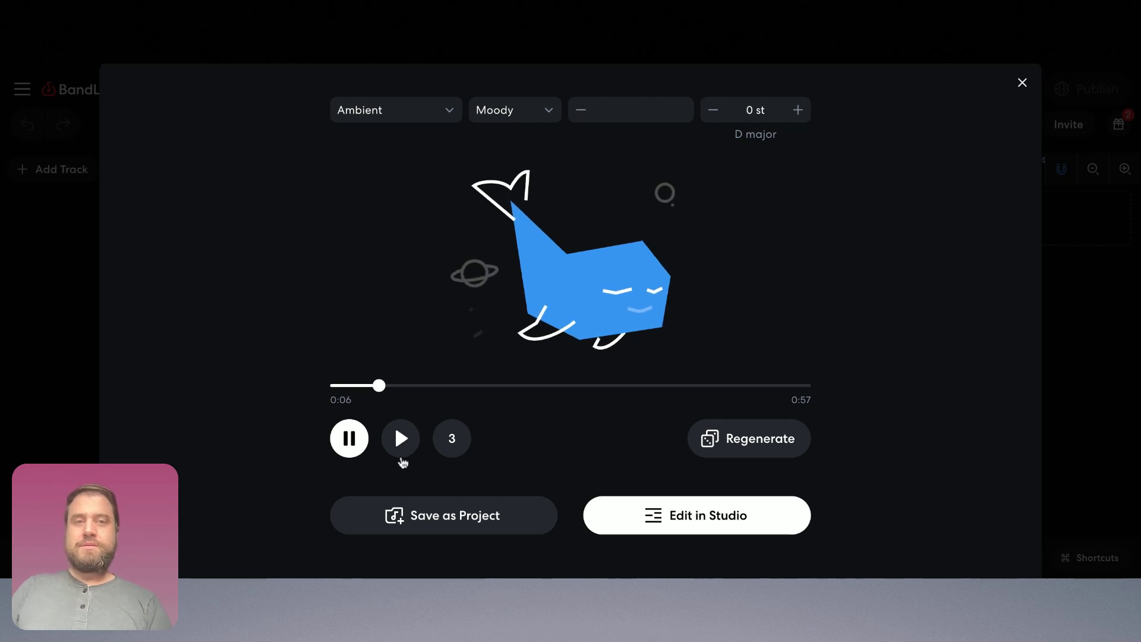
Play ideas 2 and 3 in turn, stopping on the 0:56 F# minor idea.
{"action": "left_click", "coordinate": [345, 426]}
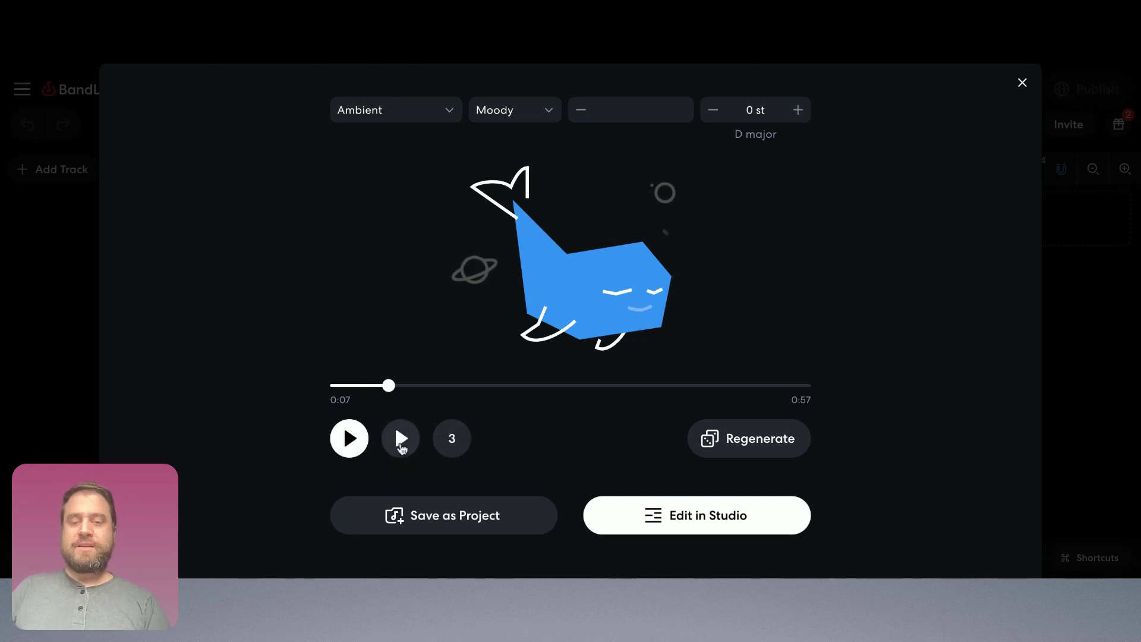
{"action": "left_click", "coordinate": [397, 446]}
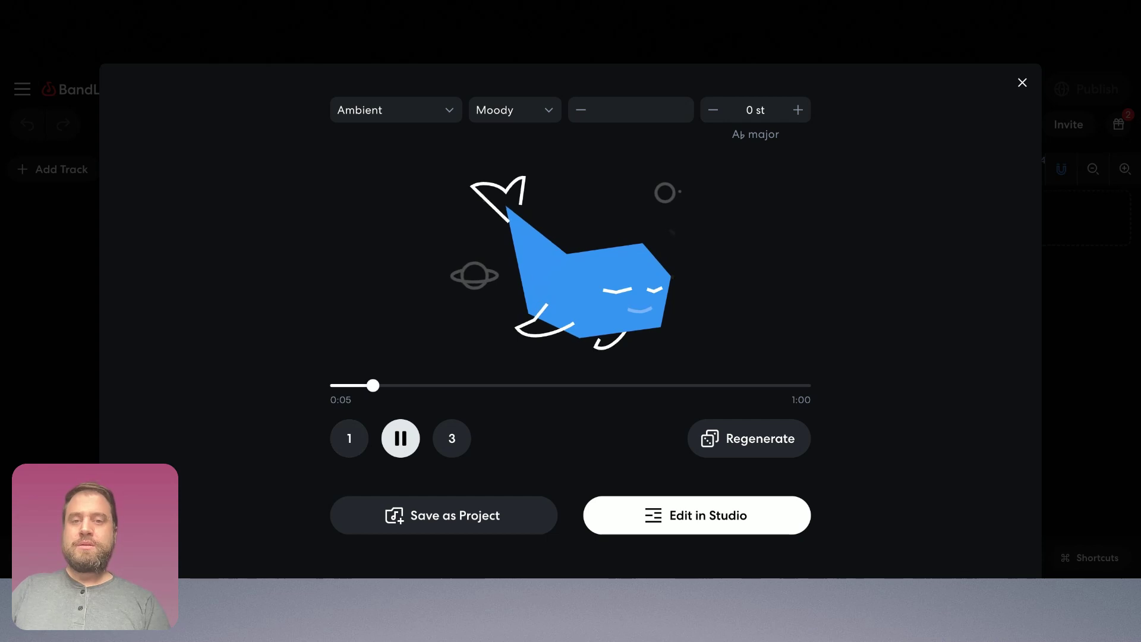
{"action": "left_click", "coordinate": [395, 426]}
{"action": "left_click", "coordinate": [454, 444]}
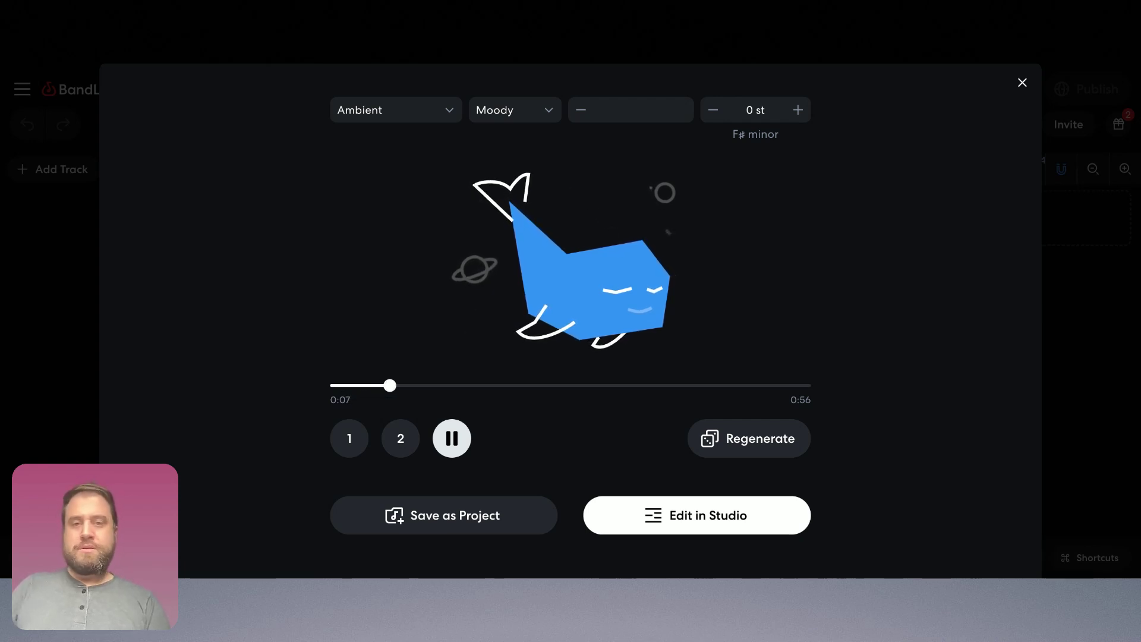
{"action": "left_click", "coordinate": [444, 422]}
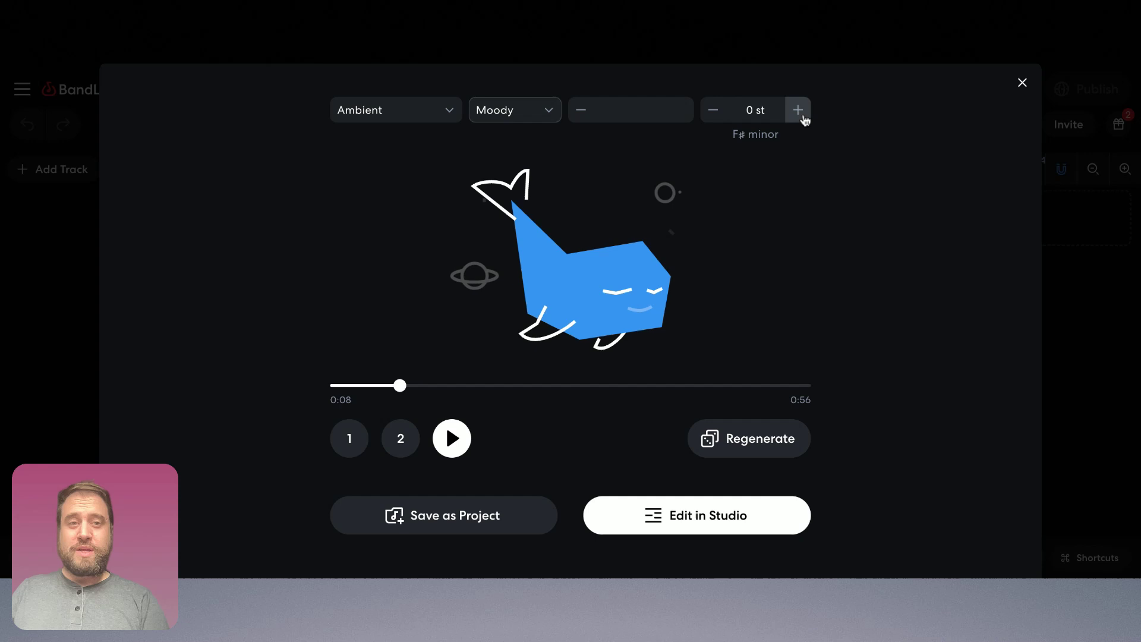
Try transpositions from +6 st down to -5 st, settling at -4 st.
{"action": "left_click", "coordinate": [799, 114]}
{"action": "left_click", "coordinate": [799, 112]}
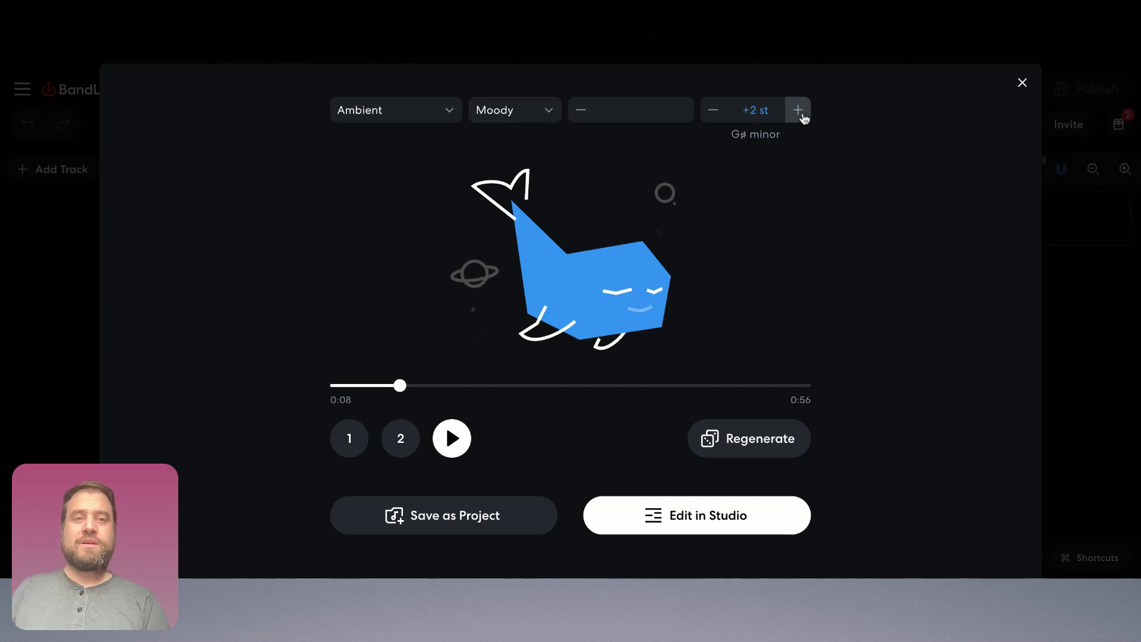
{"action": "left_click", "coordinate": [799, 112]}
{"action": "left_click", "coordinate": [799, 111]}
{"action": "left_click", "coordinate": [799, 112]}
{"action": "left_click", "coordinate": [797, 110]}
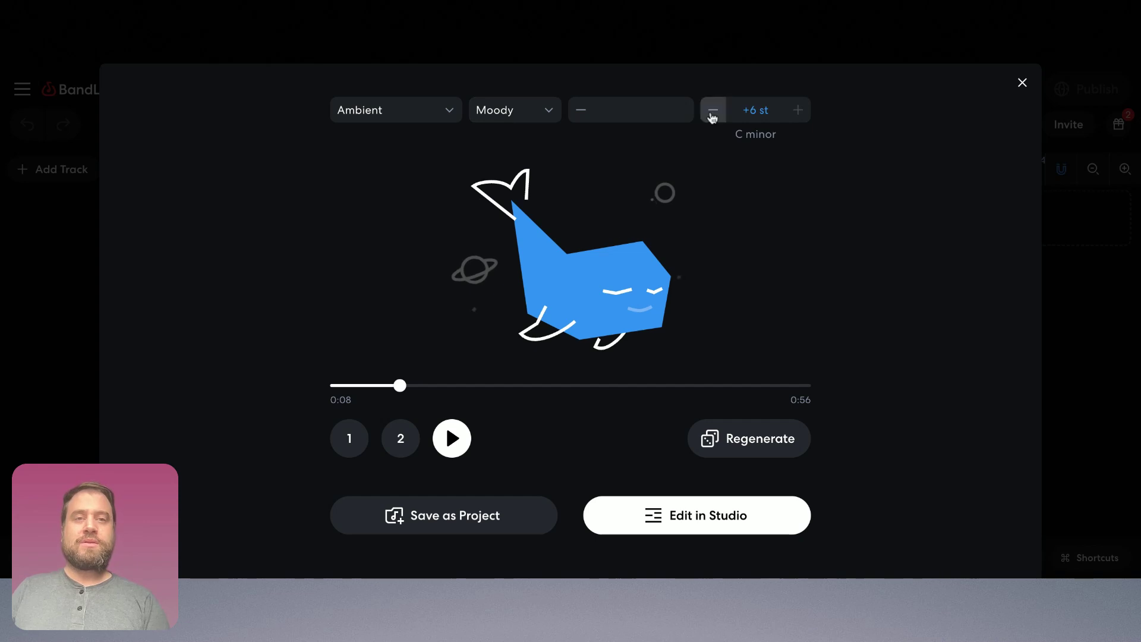
{"action": "left_click", "coordinate": [713, 113]}
{"action": "left_click", "coordinate": [713, 113]}
{"action": "left_click", "coordinate": [713, 113]}
{"action": "left_click", "coordinate": [713, 113]}
{"action": "left_click", "coordinate": [713, 113]}
{"action": "left_click", "coordinate": [713, 113]}
{"action": "left_click", "coordinate": [713, 112]}
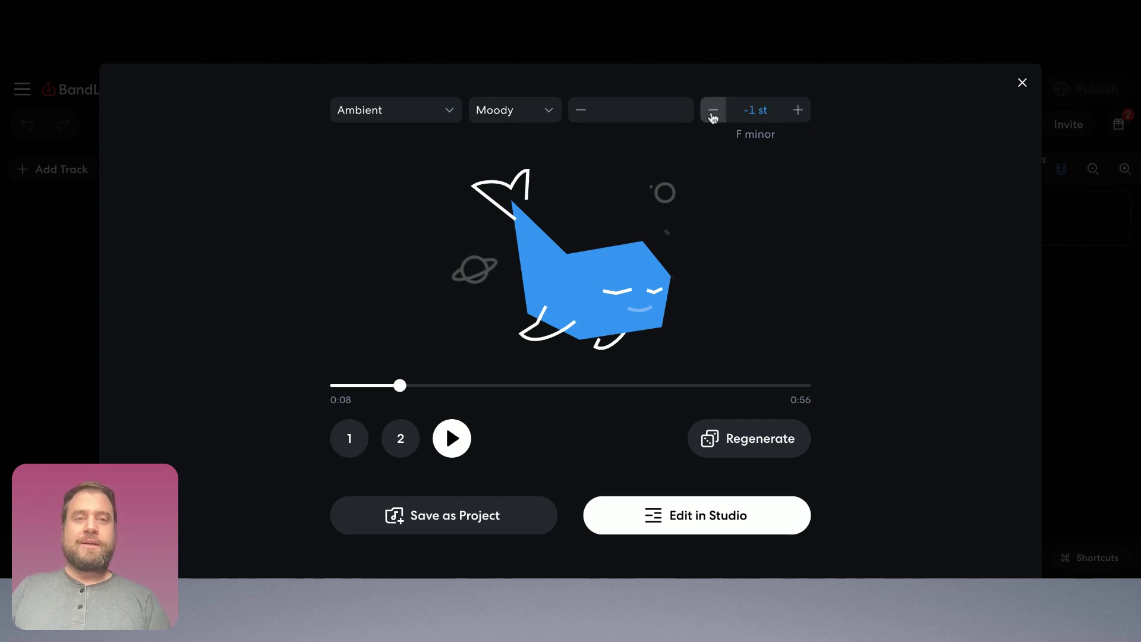
{"action": "left_click", "coordinate": [713, 113]}
{"action": "left_click", "coordinate": [712, 113]}
{"action": "left_click", "coordinate": [713, 110]}
{"action": "left_click", "coordinate": [713, 110]}
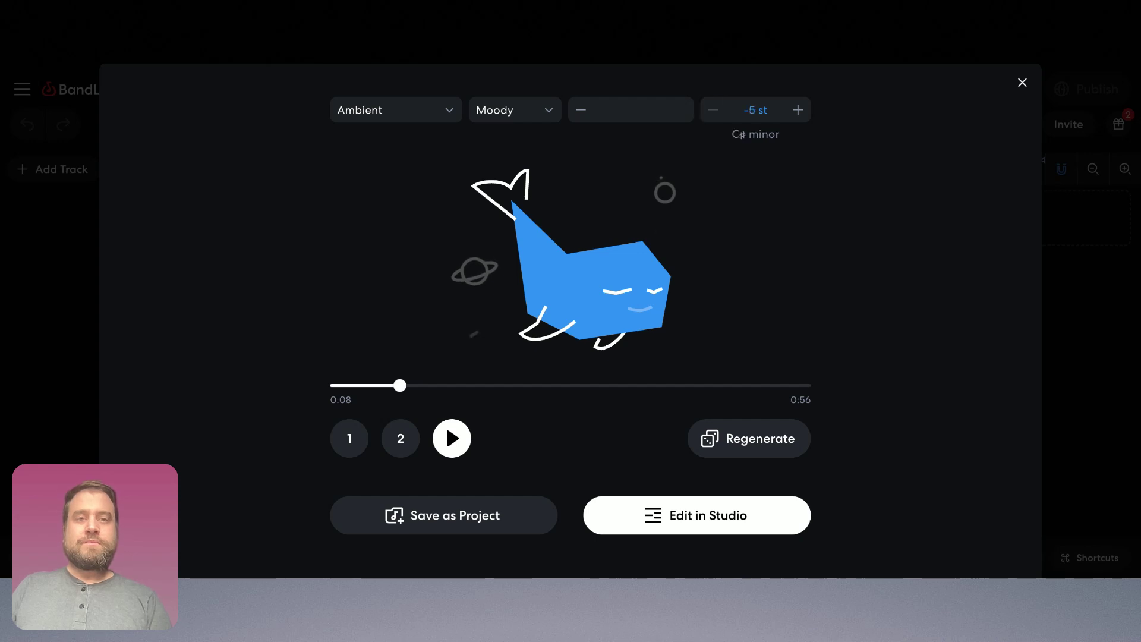
{"action": "left_click", "coordinate": [799, 111]}
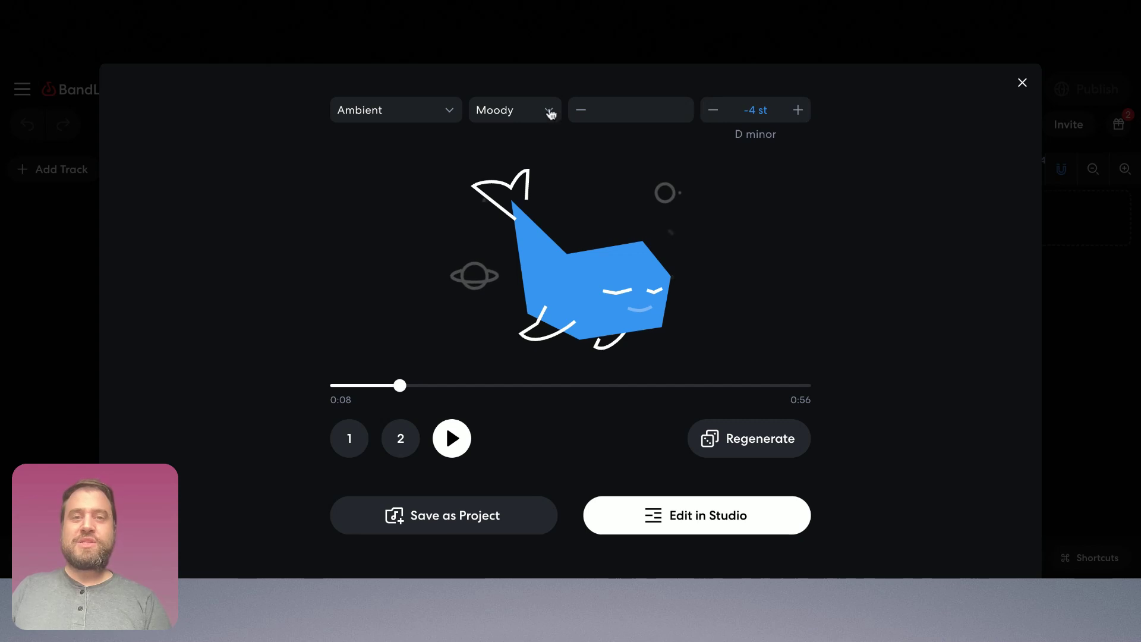
Set the mood to Bright and transpose the idea up to +6 st (C minor).
{"action": "left_click", "coordinate": [549, 112]}
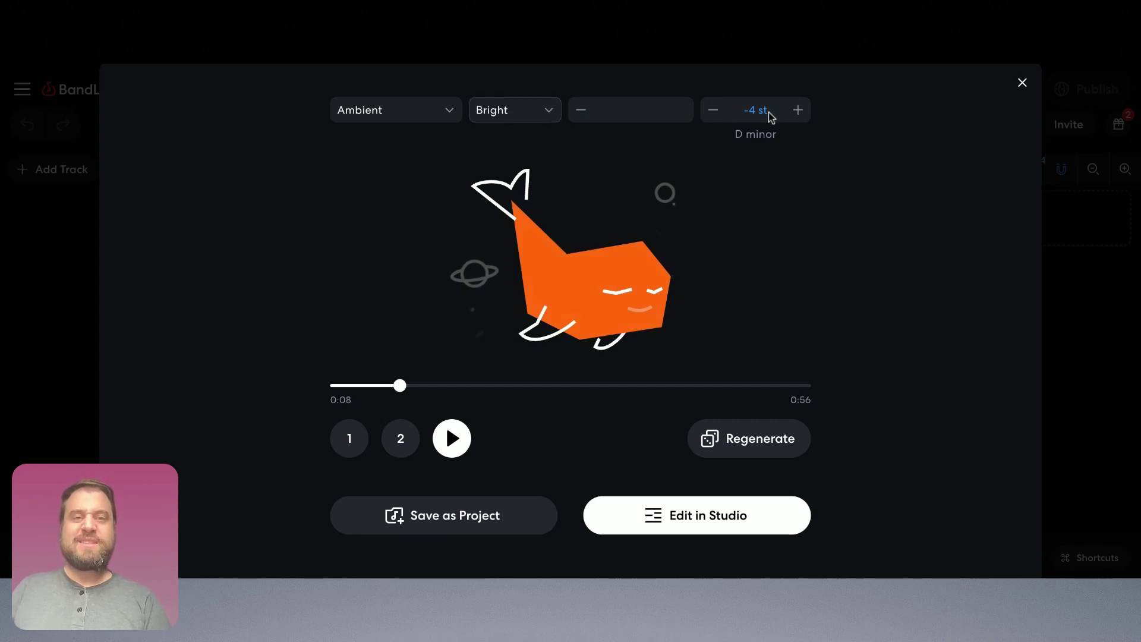
{"action": "left_click", "coordinate": [714, 114]}
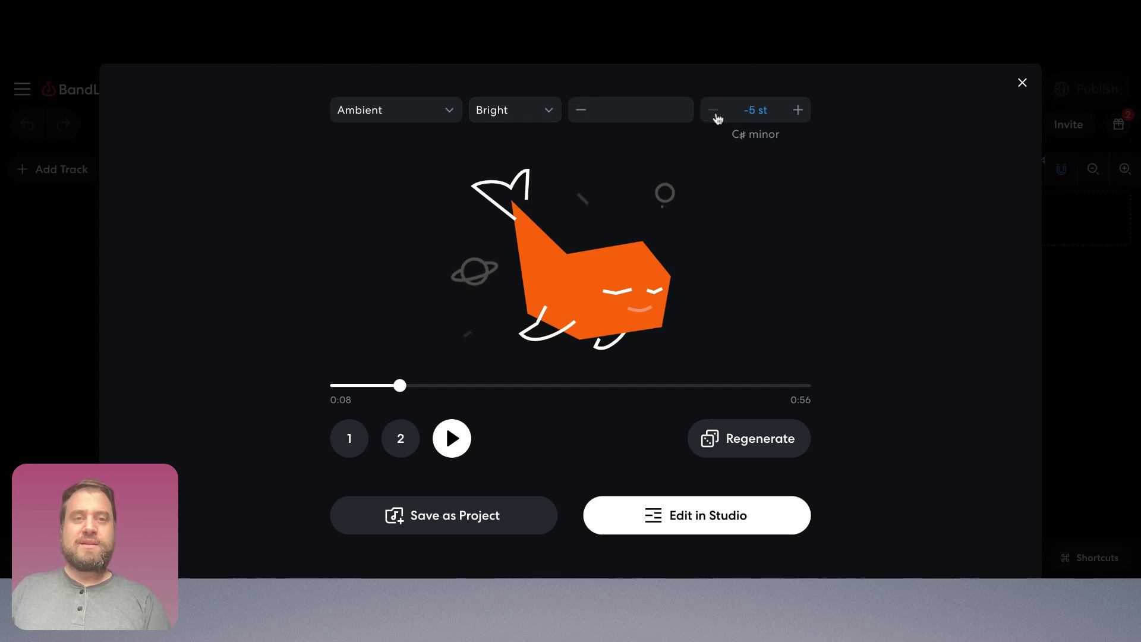
{"action": "left_click", "coordinate": [798, 113]}
{"action": "left_click", "coordinate": [798, 113]}
{"action": "left_click", "coordinate": [798, 112]}
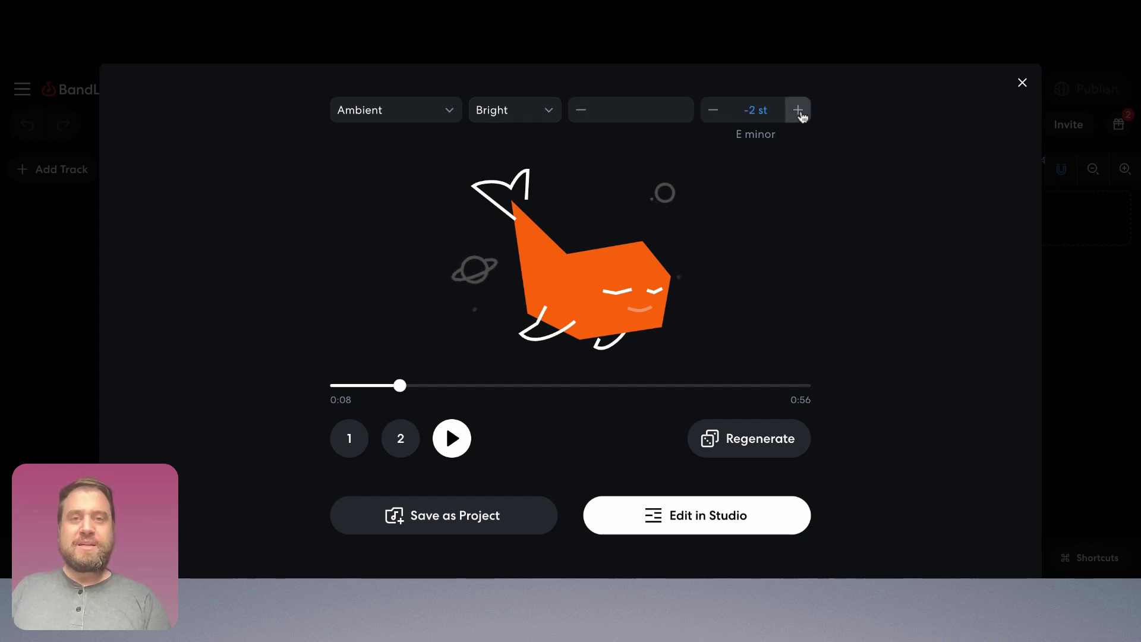
{"action": "left_click", "coordinate": [798, 110]}
{"action": "left_click", "coordinate": [798, 109]}
{"action": "left_click", "coordinate": [798, 110]}
{"action": "left_click", "coordinate": [797, 110]}
{"action": "left_click", "coordinate": [798, 110]}
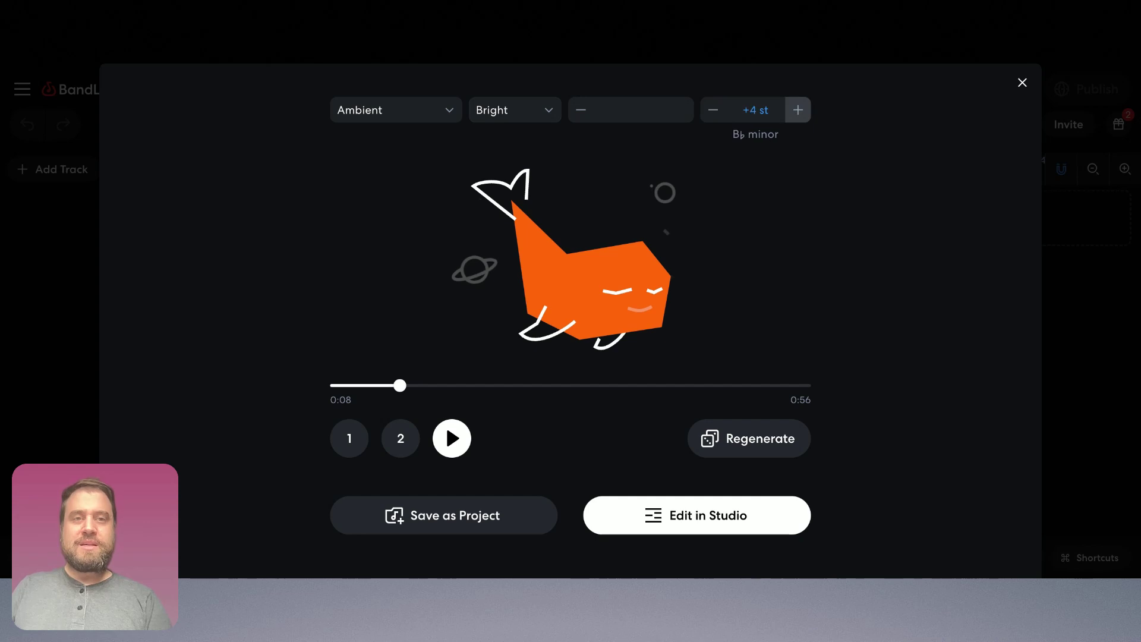
{"action": "left_click", "coordinate": [798, 110]}
{"action": "left_click", "coordinate": [798, 110]}
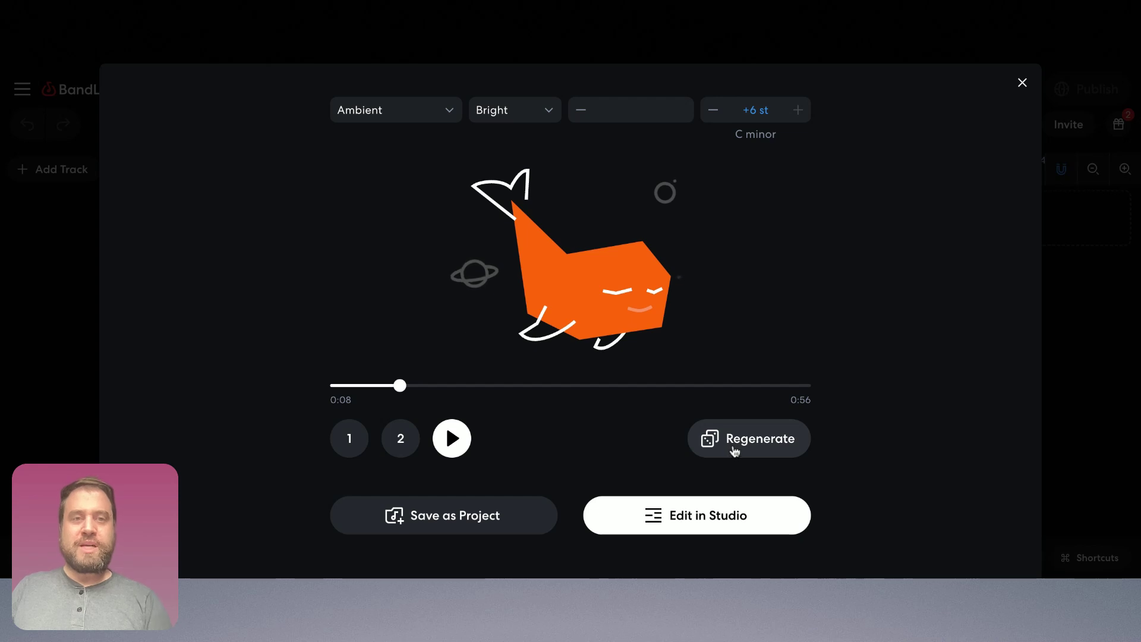
Regenerate the Bright idea, audition variations 2 and 1, and open it in Studio.
{"action": "left_click", "coordinate": [733, 449]}
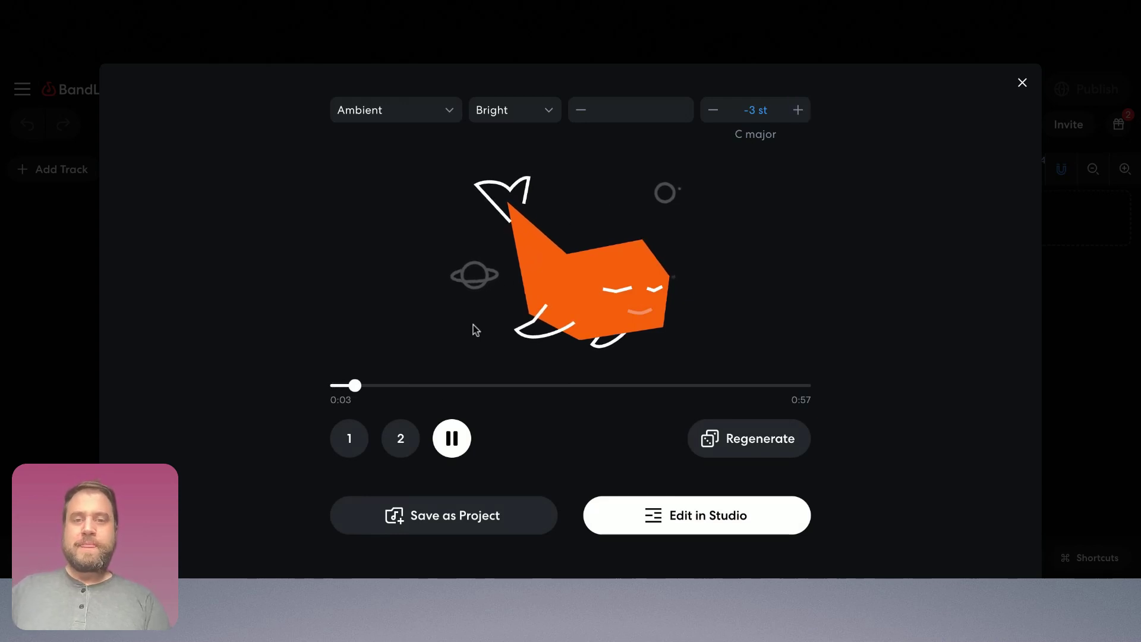
{"action": "left_click", "coordinate": [405, 443]}
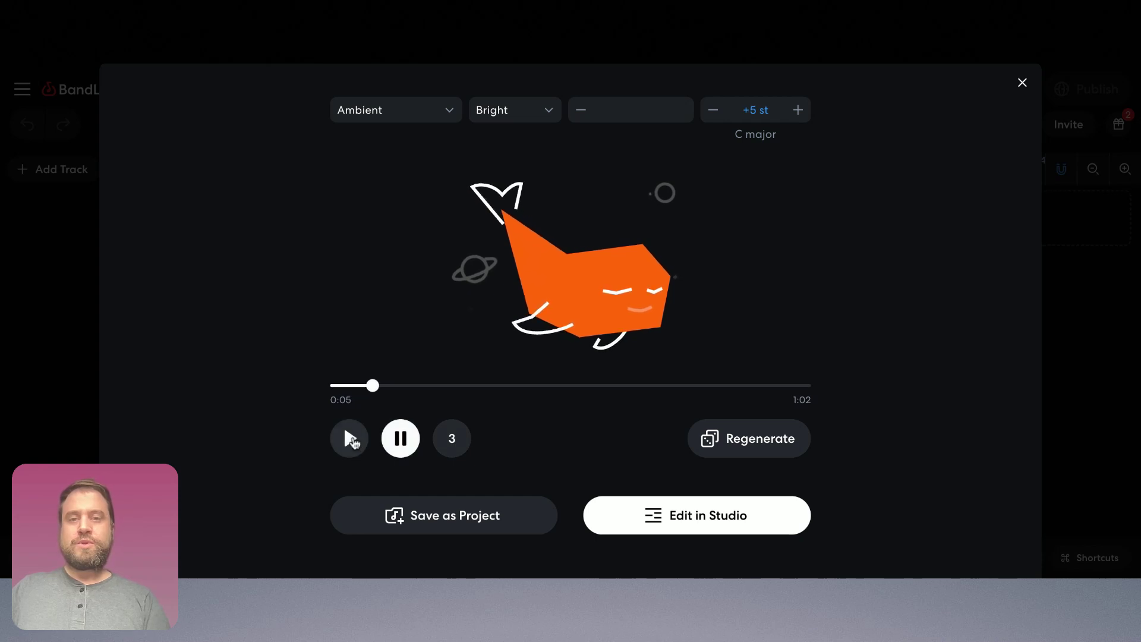
{"action": "left_click", "coordinate": [351, 441]}
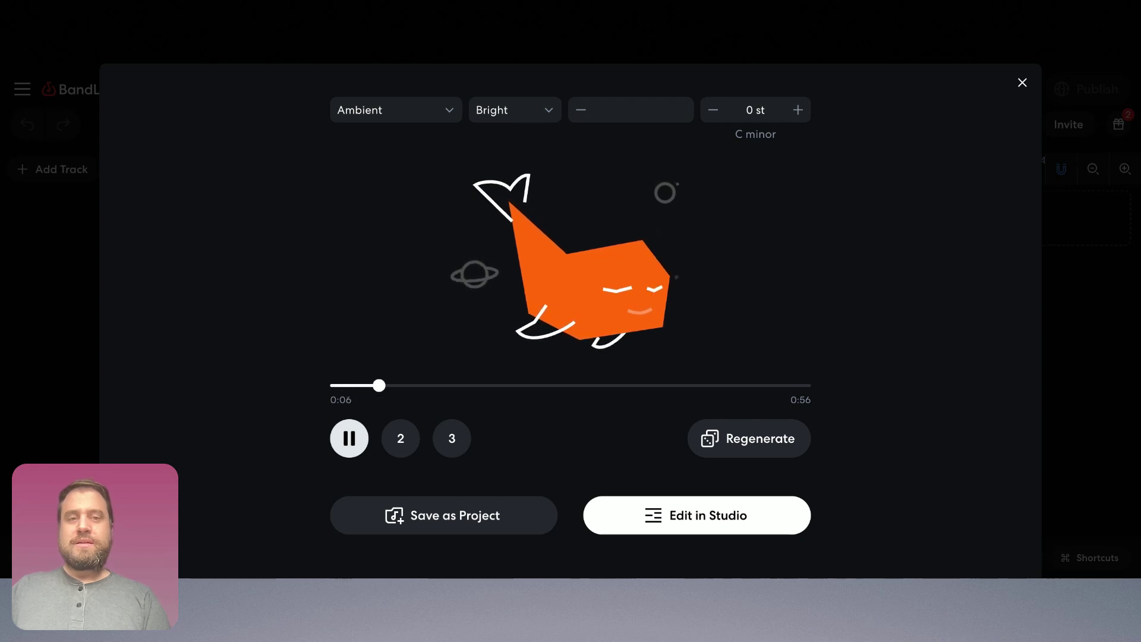
{"action": "key", "text": "space"}
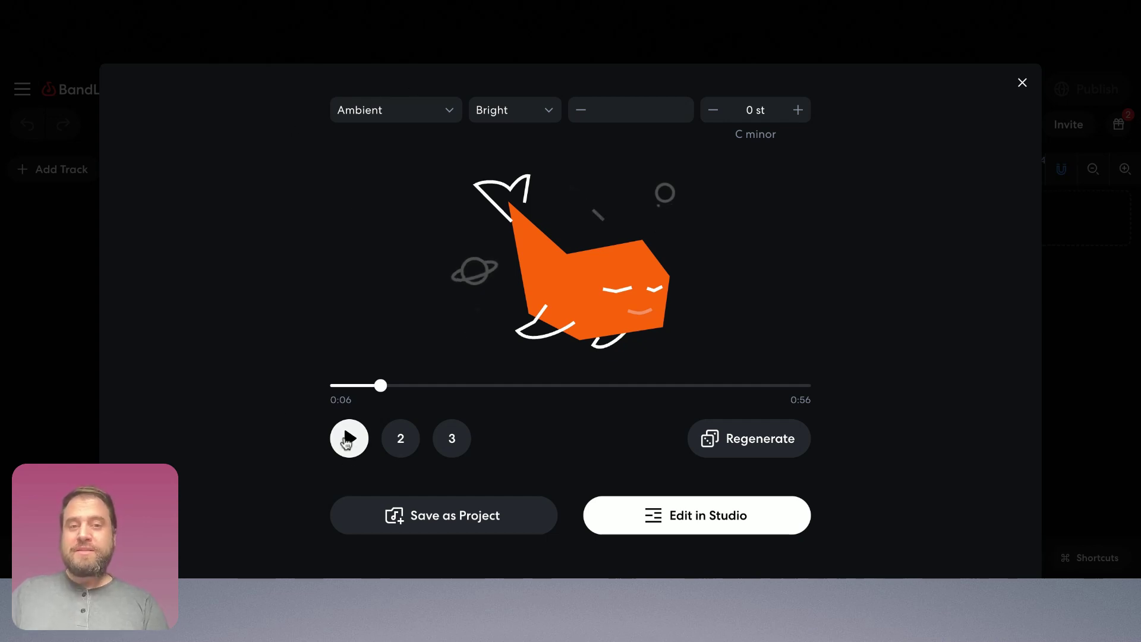
{"action": "left_click", "coordinate": [348, 439]}
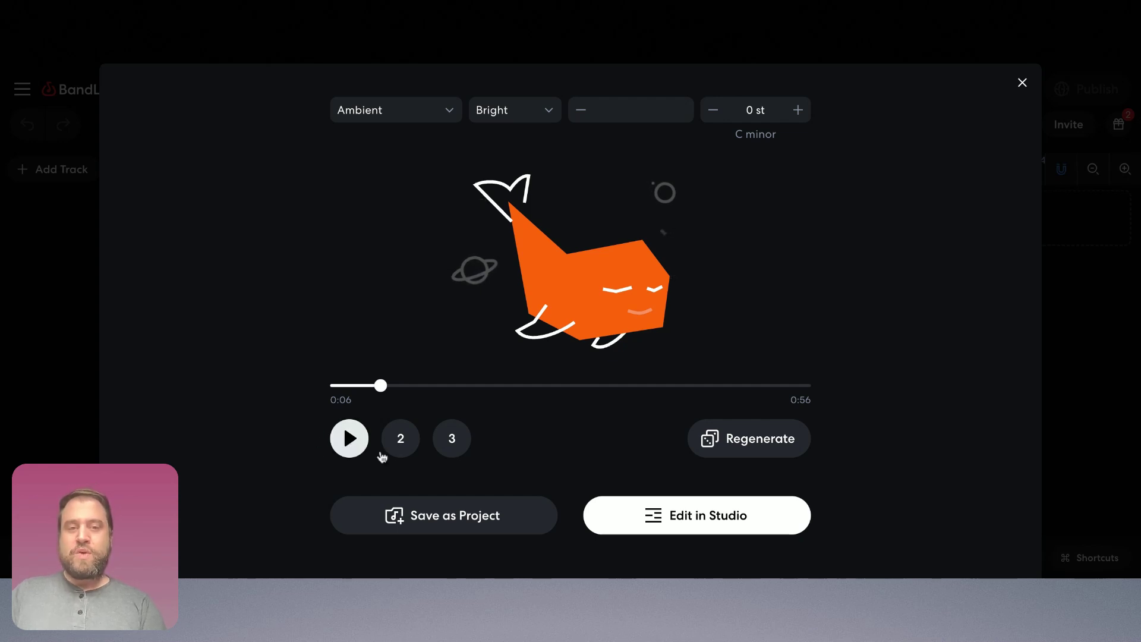
{"action": "left_click", "coordinate": [702, 523]}
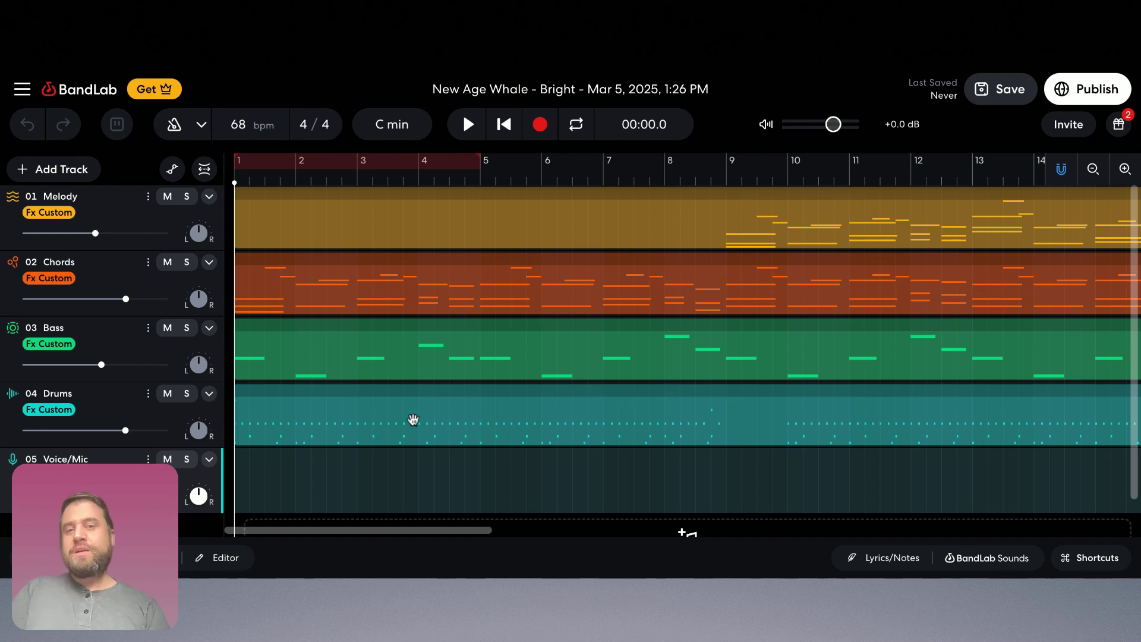
{"action": "left_click", "coordinate": [186, 394]}
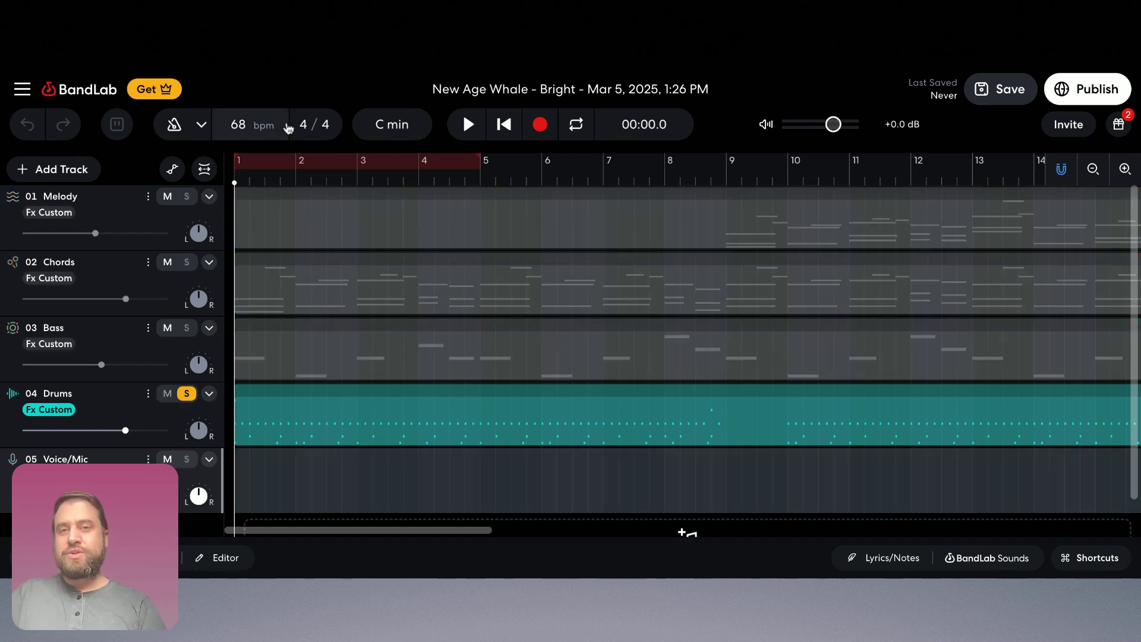
{"action": "left_click", "coordinate": [470, 126]}
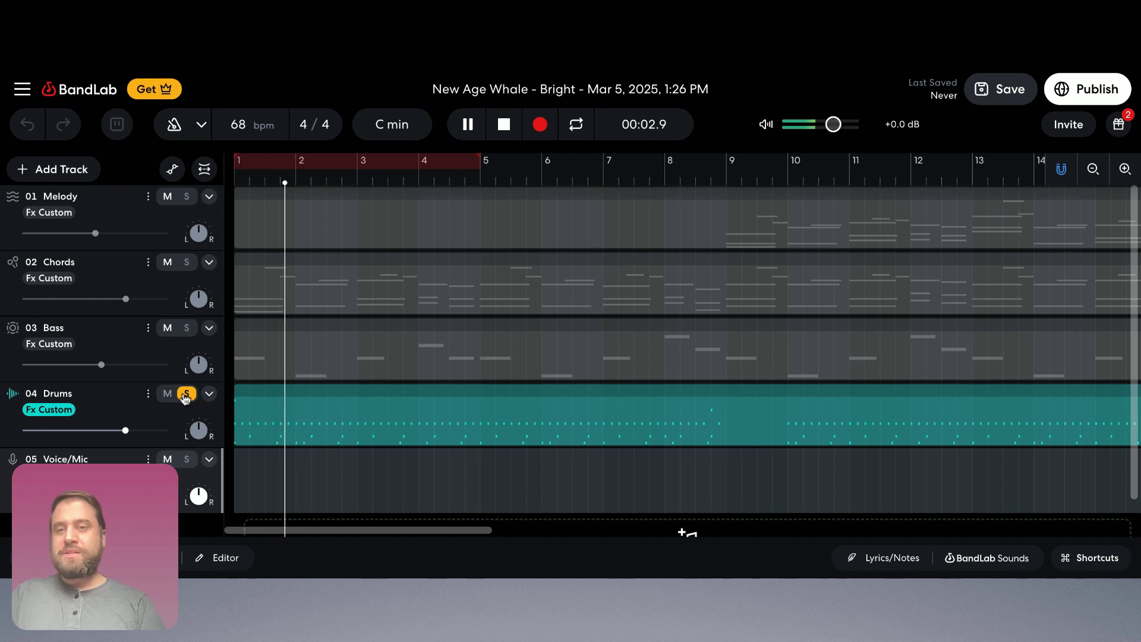
{"action": "left_click", "coordinate": [187, 329]}
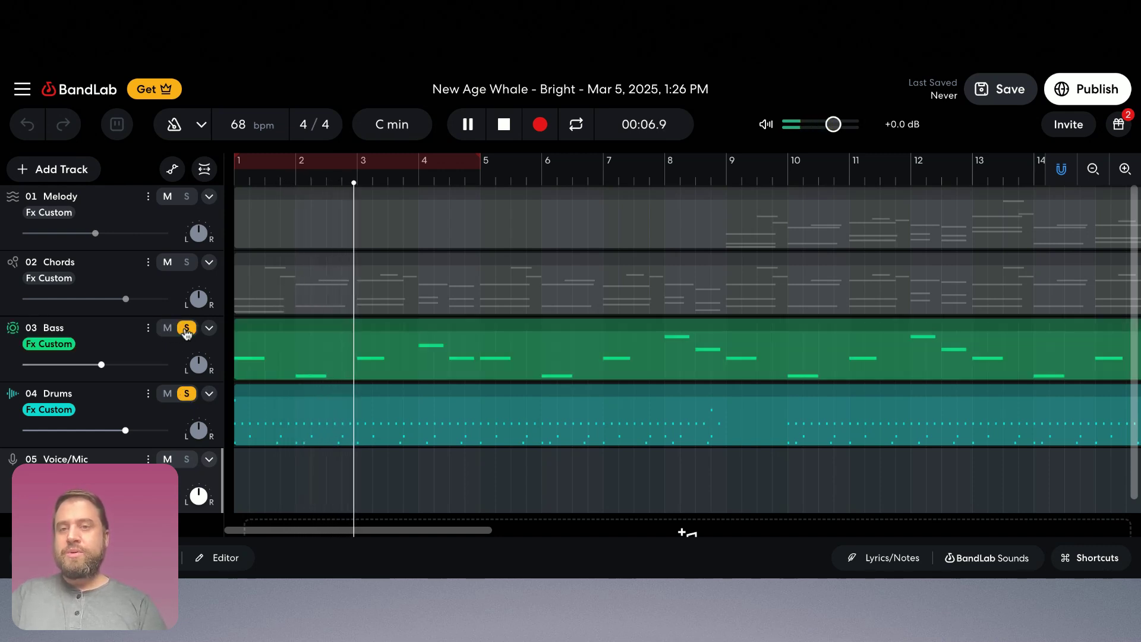
{"action": "left_click", "coordinate": [187, 395]}
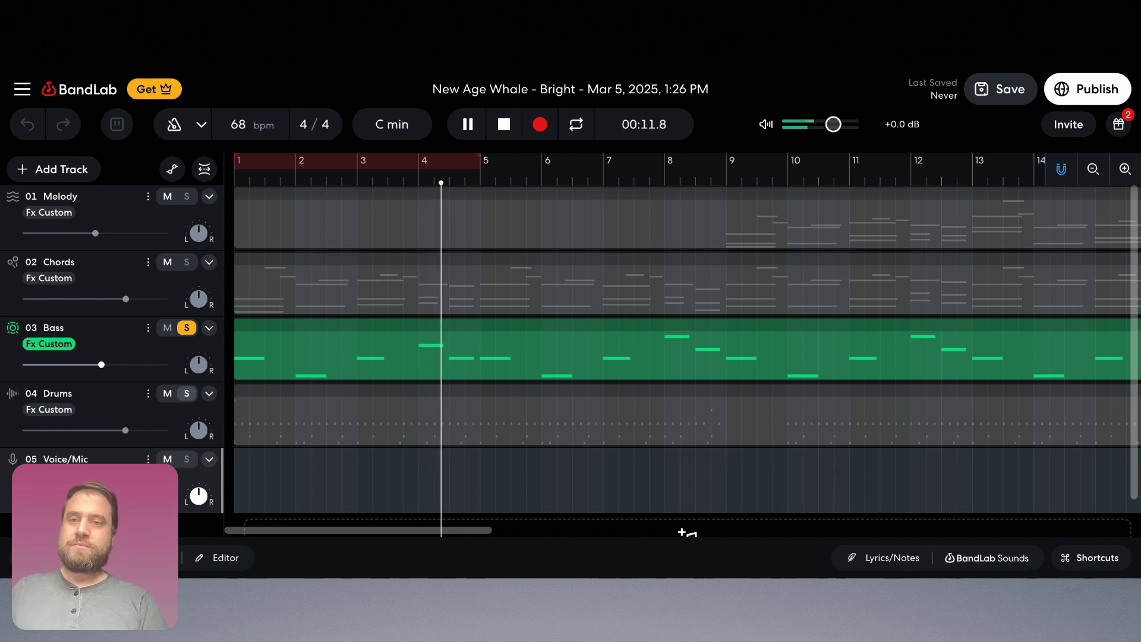
{"action": "left_click", "coordinate": [188, 330]}
{"action": "left_click", "coordinate": [187, 263]}
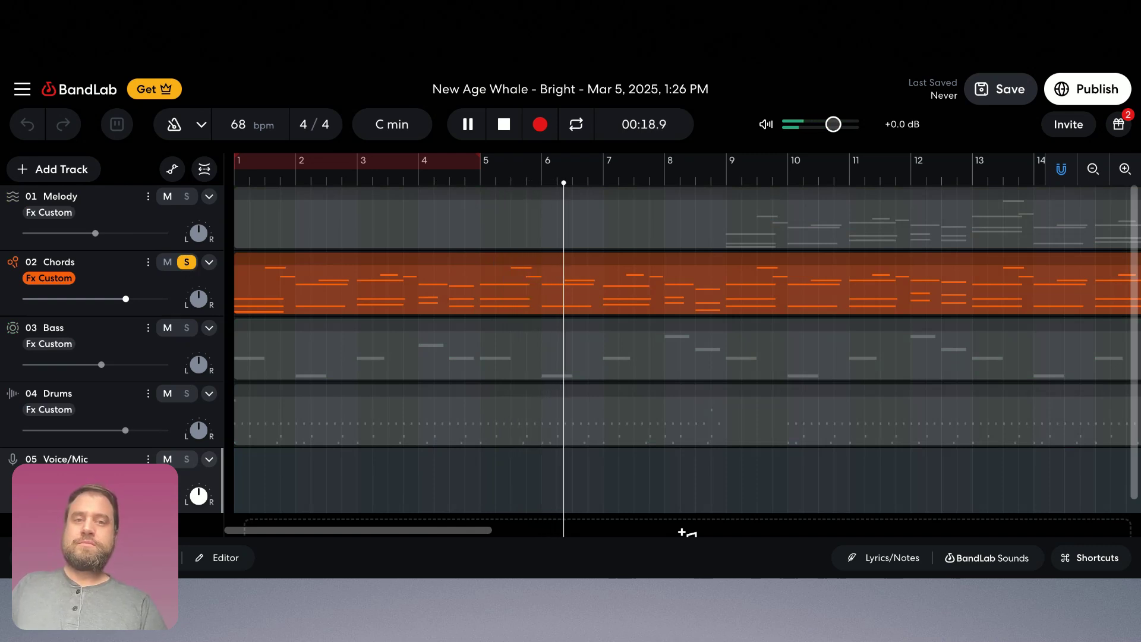
{"action": "left_click", "coordinate": [799, 172]}
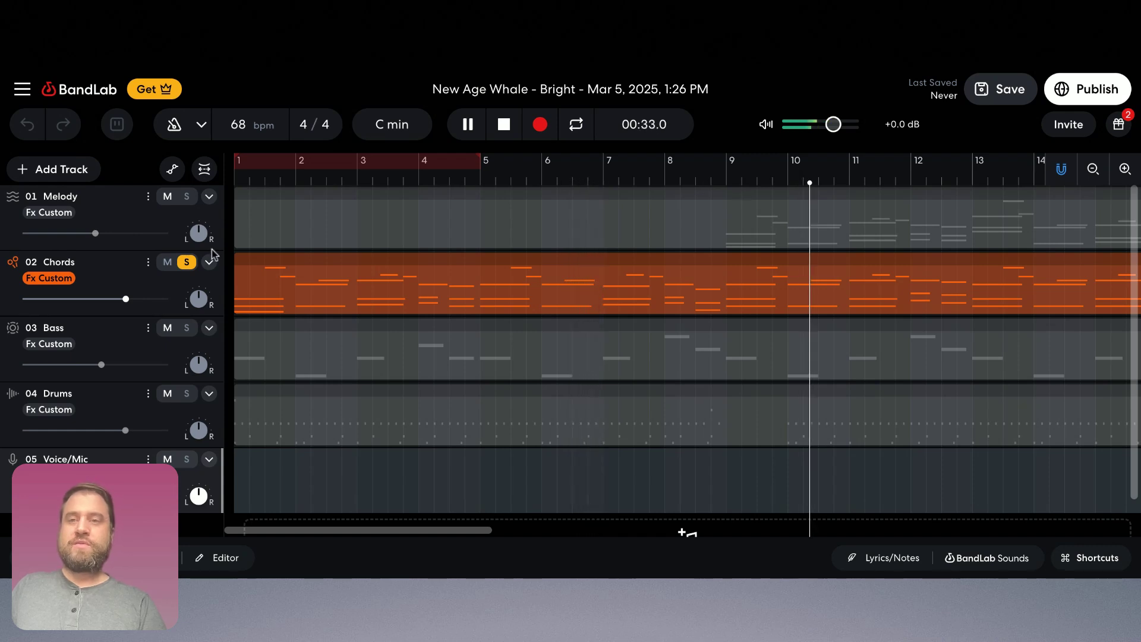
{"action": "left_click", "coordinate": [186, 196]}
{"action": "left_click", "coordinate": [188, 265]}
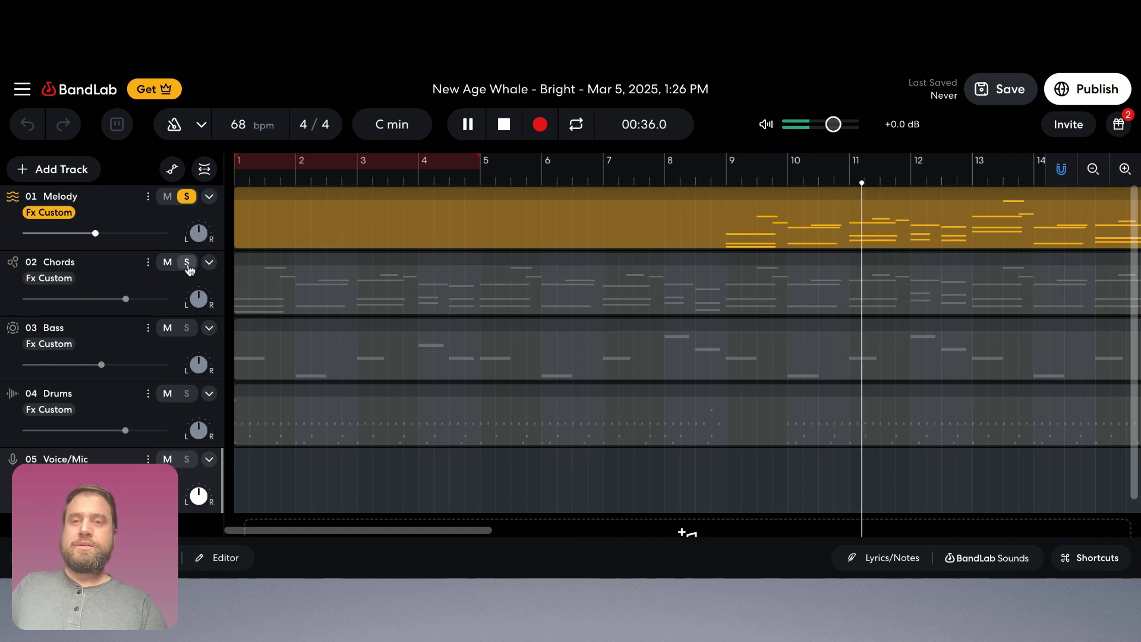
{"action": "left_click", "coordinate": [188, 264]}
{"action": "left_click", "coordinate": [188, 264]}
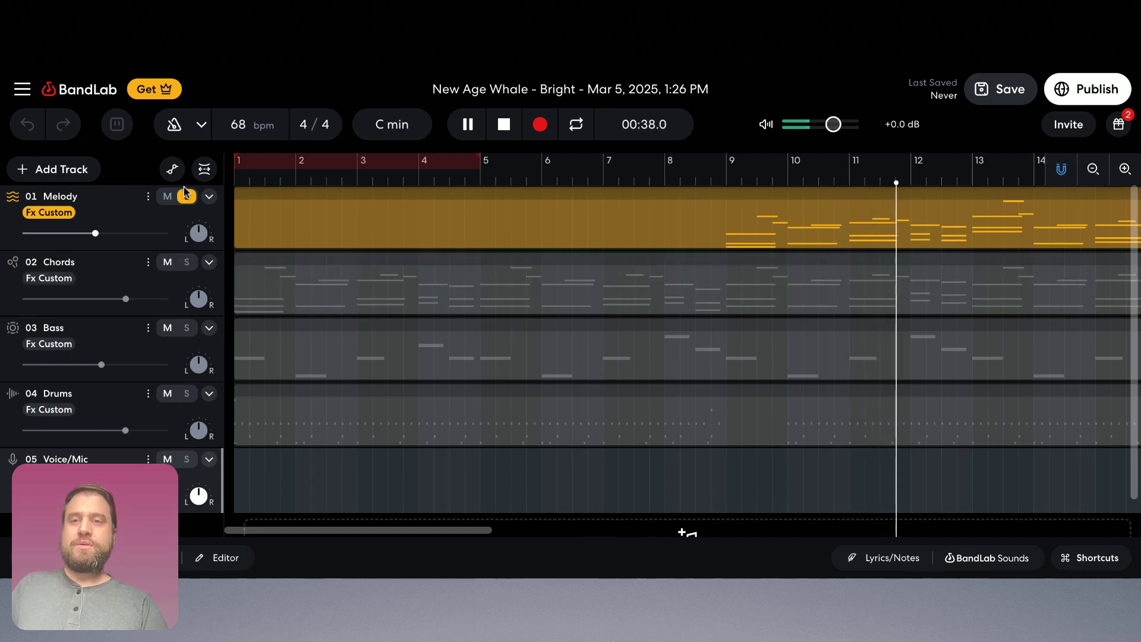
{"action": "left_click", "coordinate": [186, 197]}
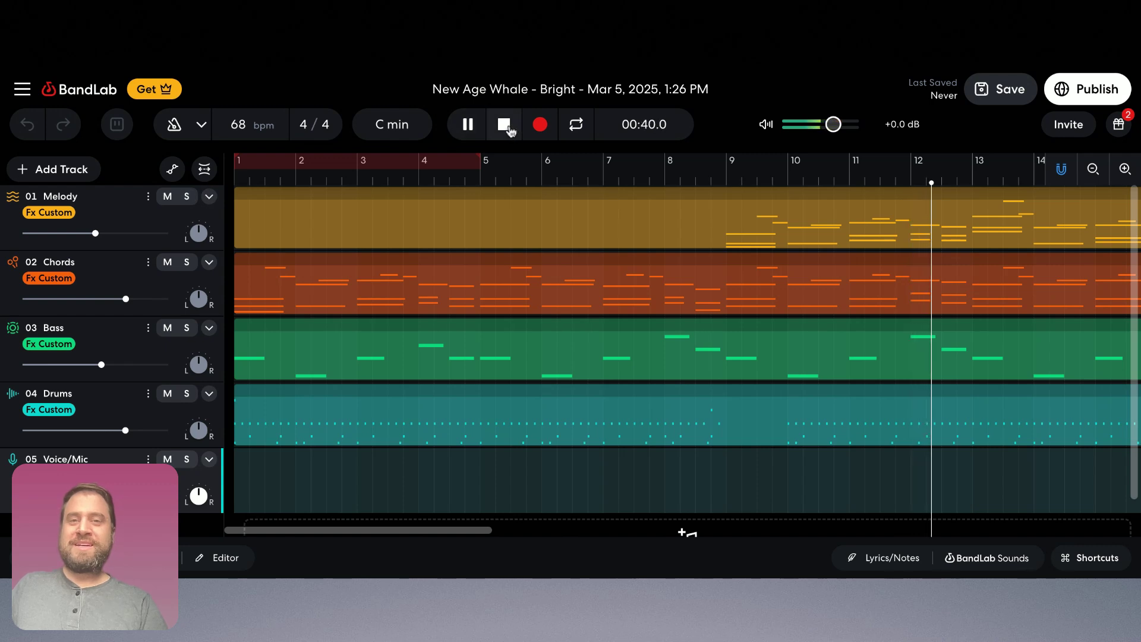
{"action": "left_click", "coordinate": [508, 129]}
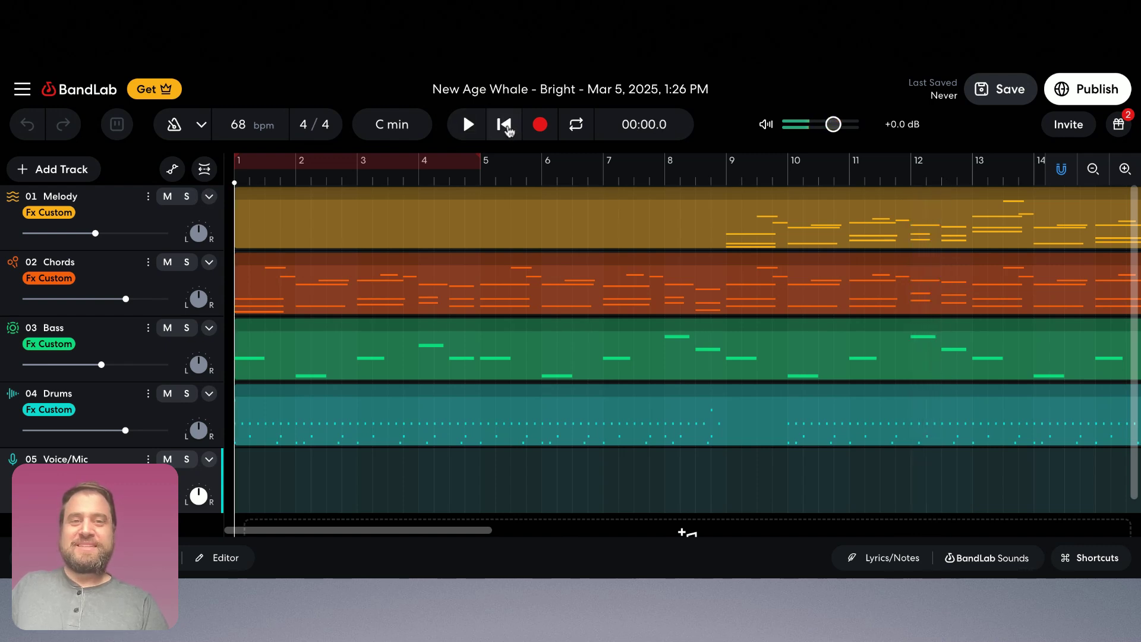